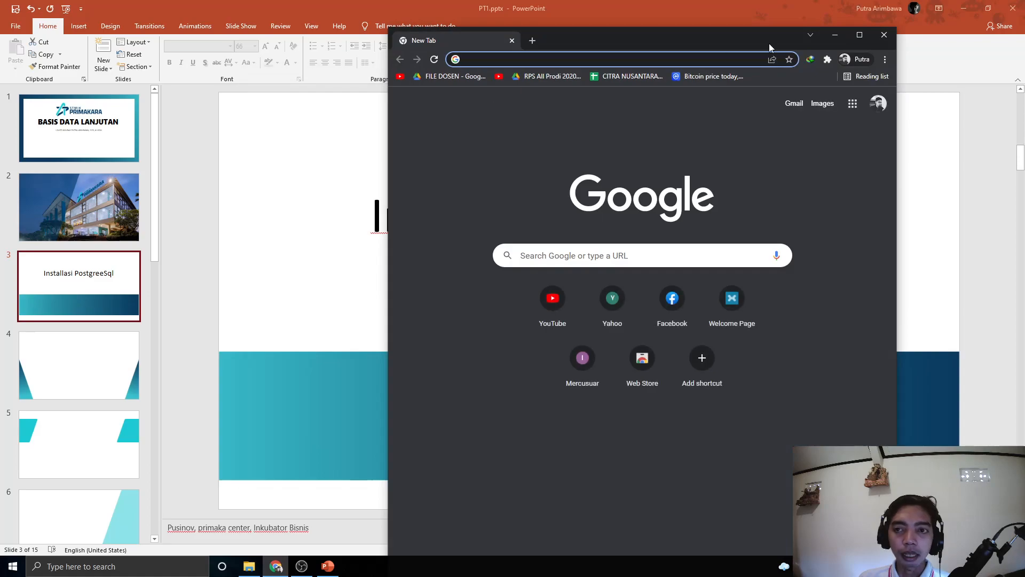
# Maximize Chrome and search Google for 'postgresql' from the 'postgre' address-bar suggestion
pyautogui.click(409, 30)
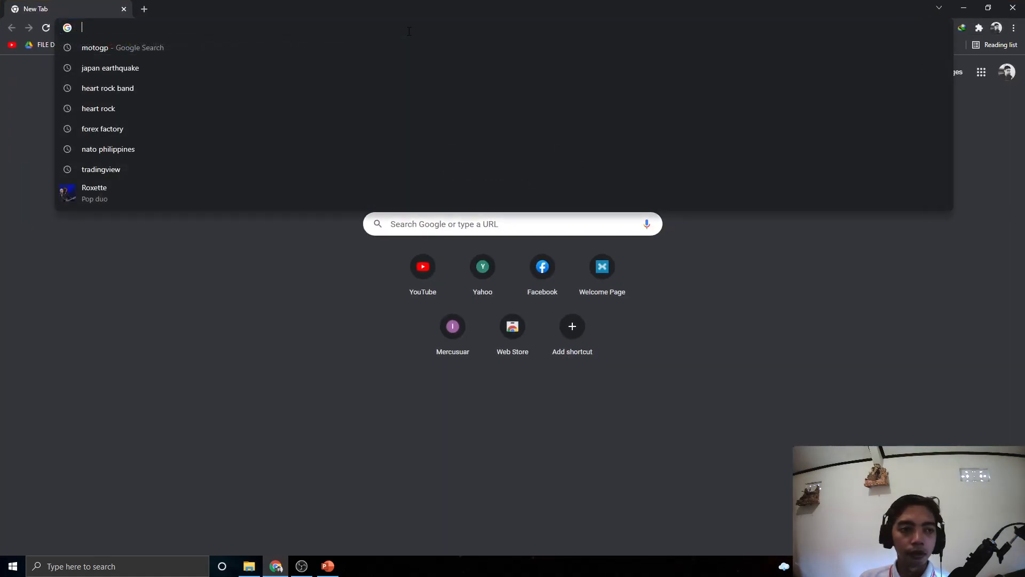
pyautogui.write('post')
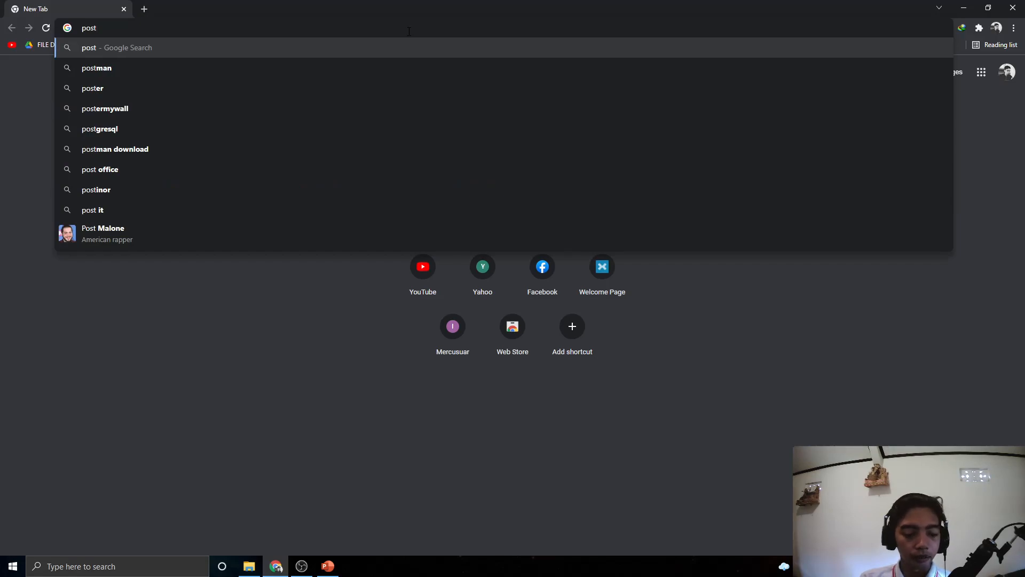
pyautogui.write('gre')
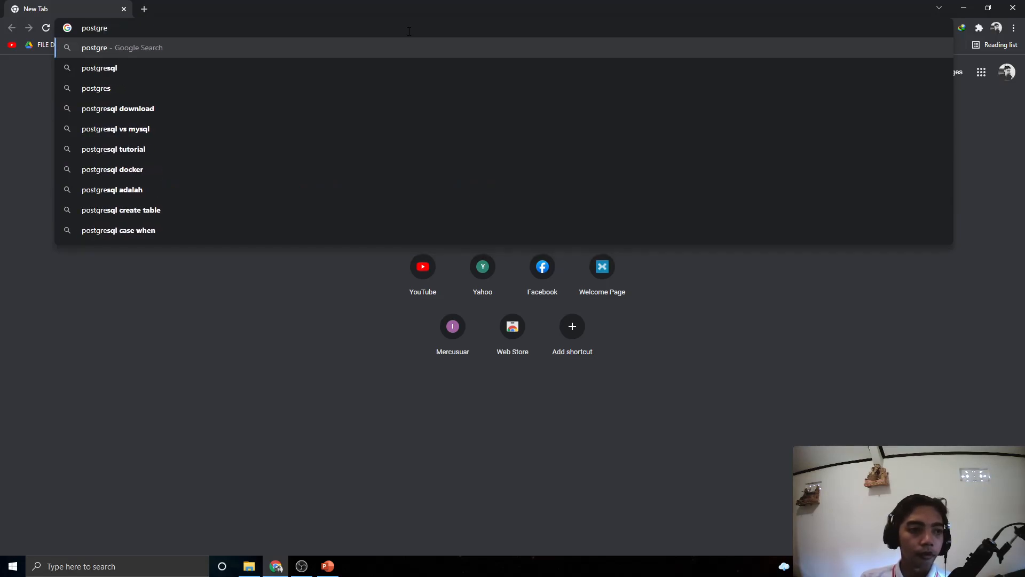
pyautogui.press('Down')
pyautogui.press('Return')
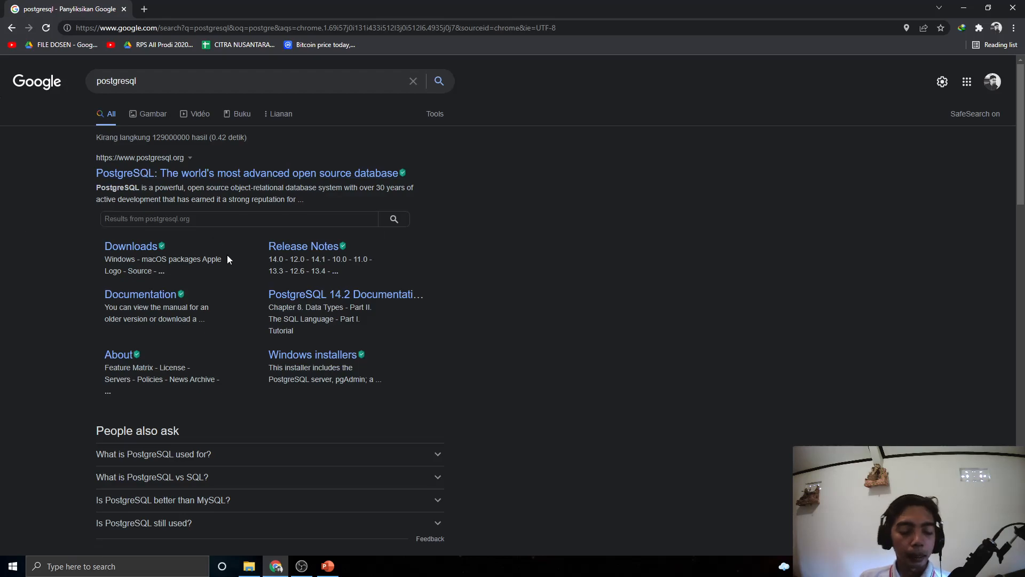
# Go from the postgresql.org search result to the site's Download page
pyautogui.click(189, 182)
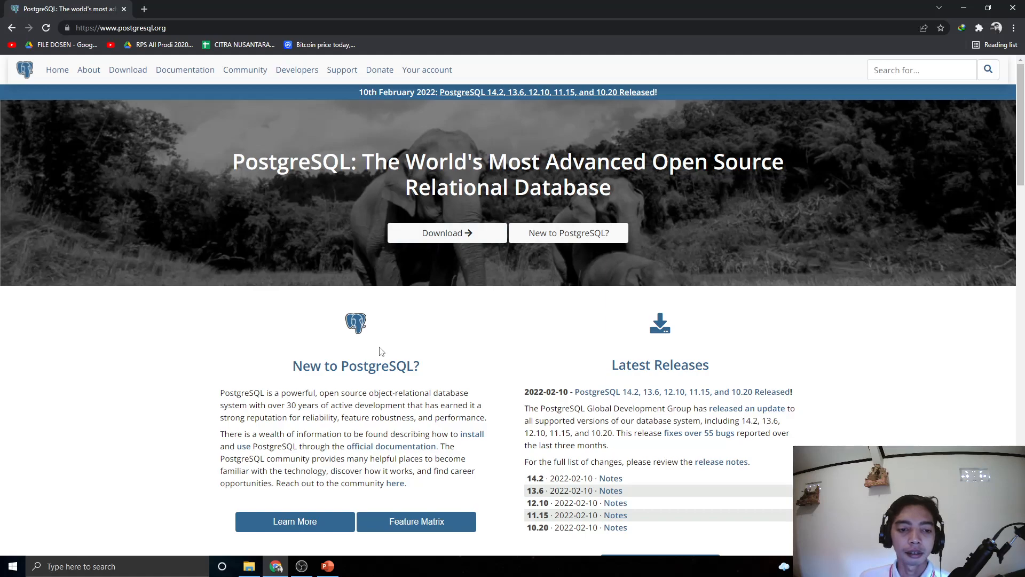
pyautogui.click(456, 241)
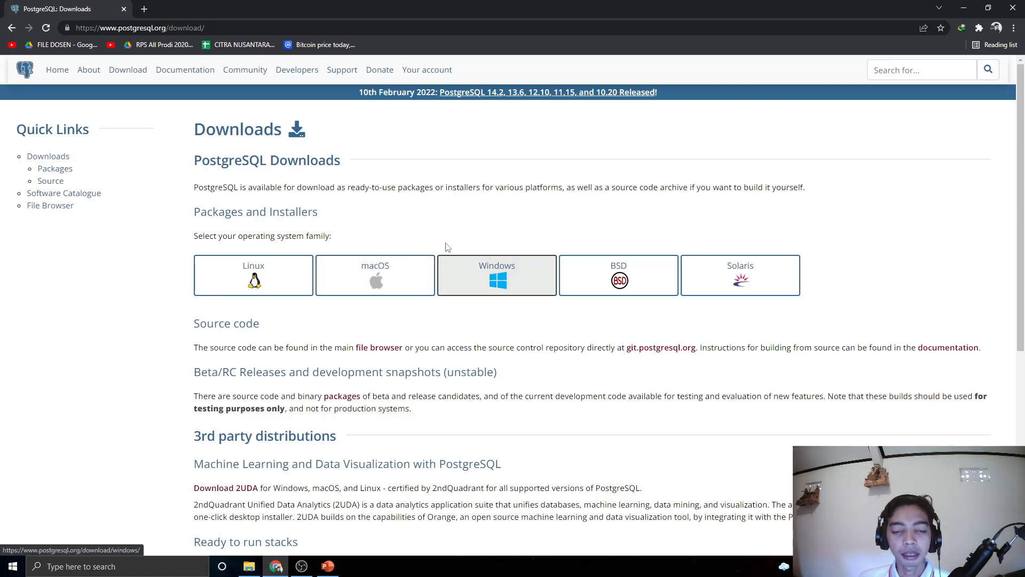
# Choose Windows under Packages and Installers to reach the EDB installer page
pyautogui.click(486, 290)
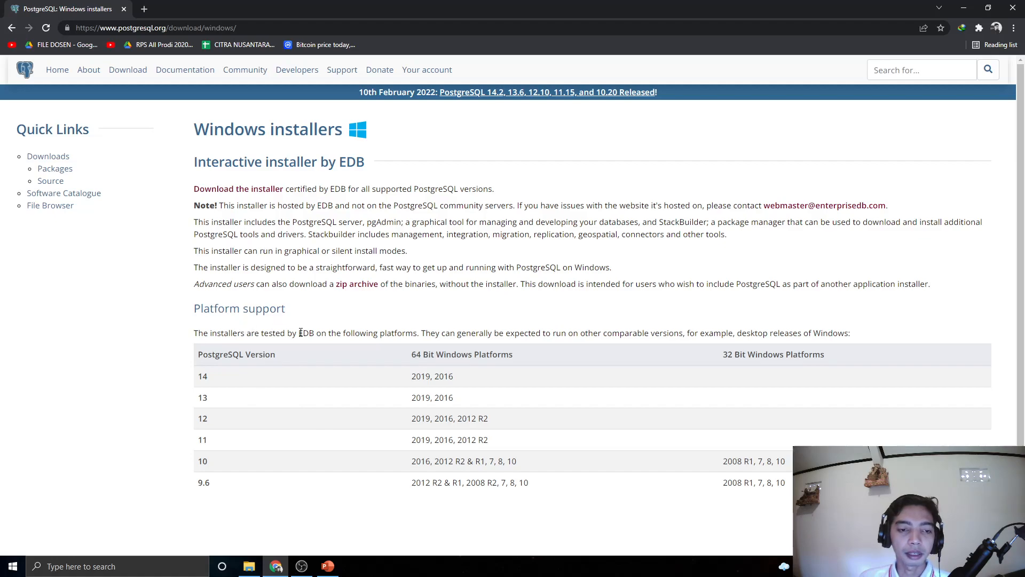
# Download postgresql-14.2-1-windows-x64.exe from EDB, keeping the duplicate download
pyautogui.click(246, 193)
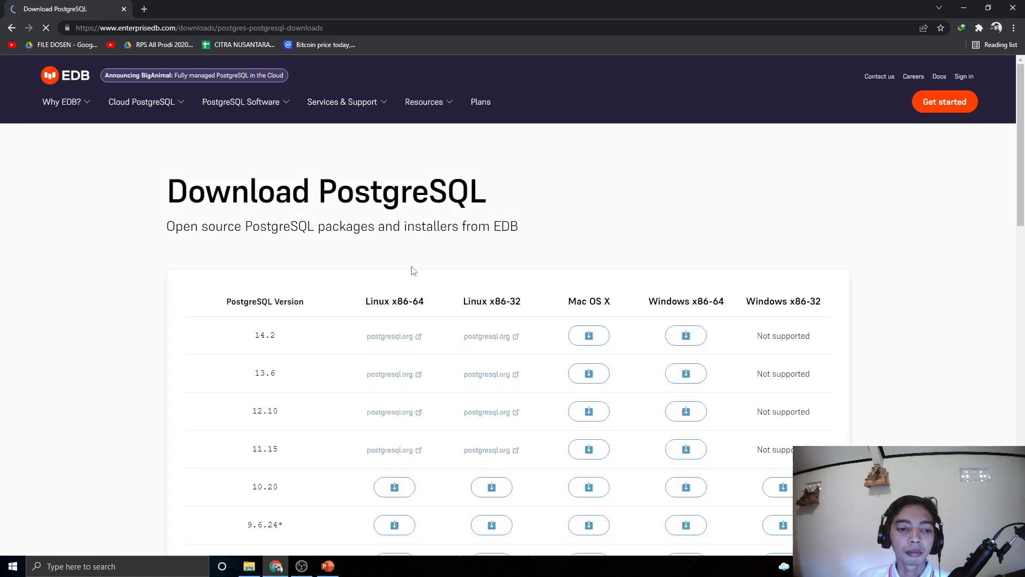
pyautogui.scroll(-3, 387, 260)
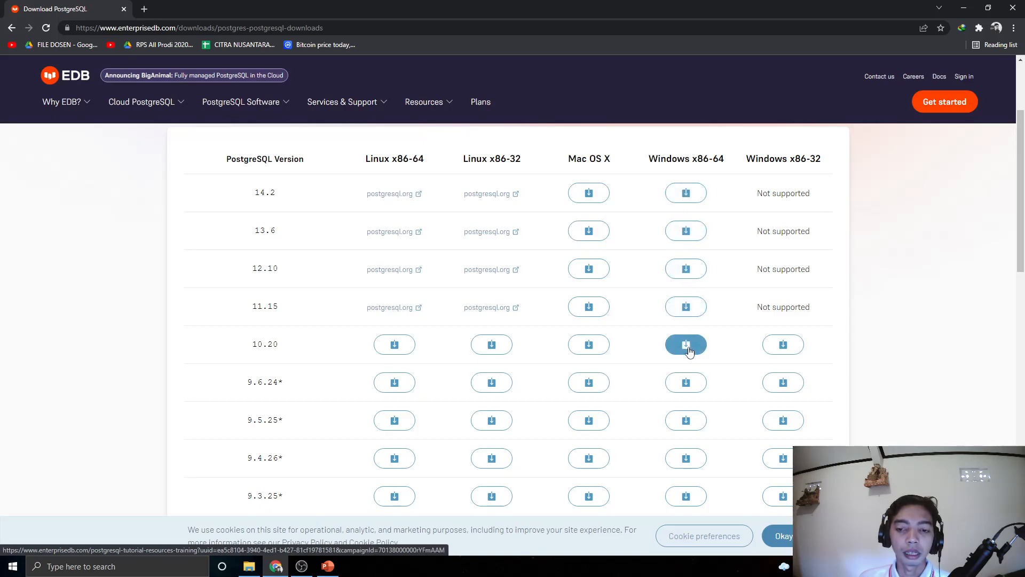
pyautogui.click(688, 195)
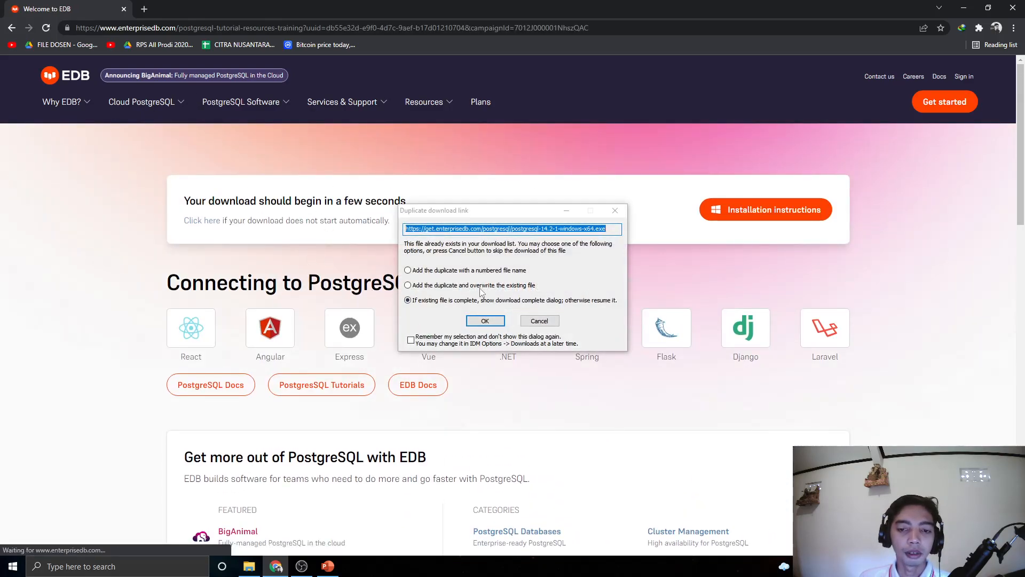
pyautogui.click(485, 321)
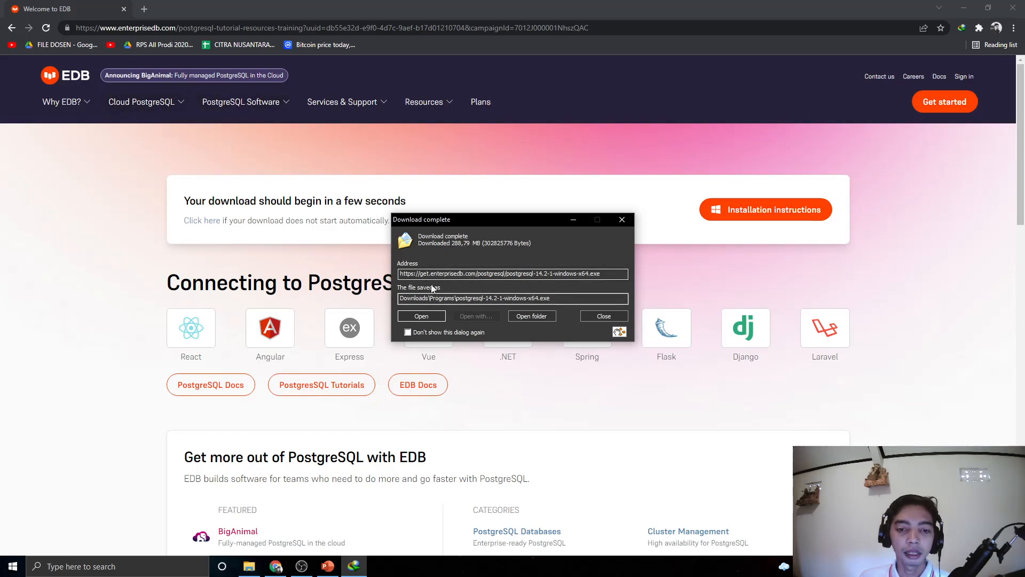
# Run the downloaded PostgreSQL 14.2 installer, allow it, and position its Setup window
pyautogui.click(546, 316)
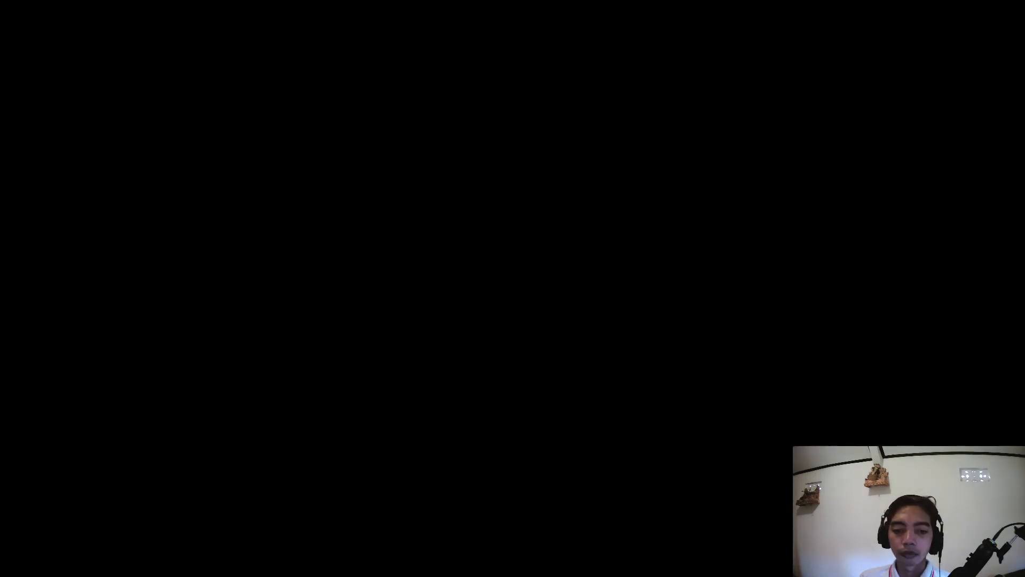
pyautogui.click(705, 72)
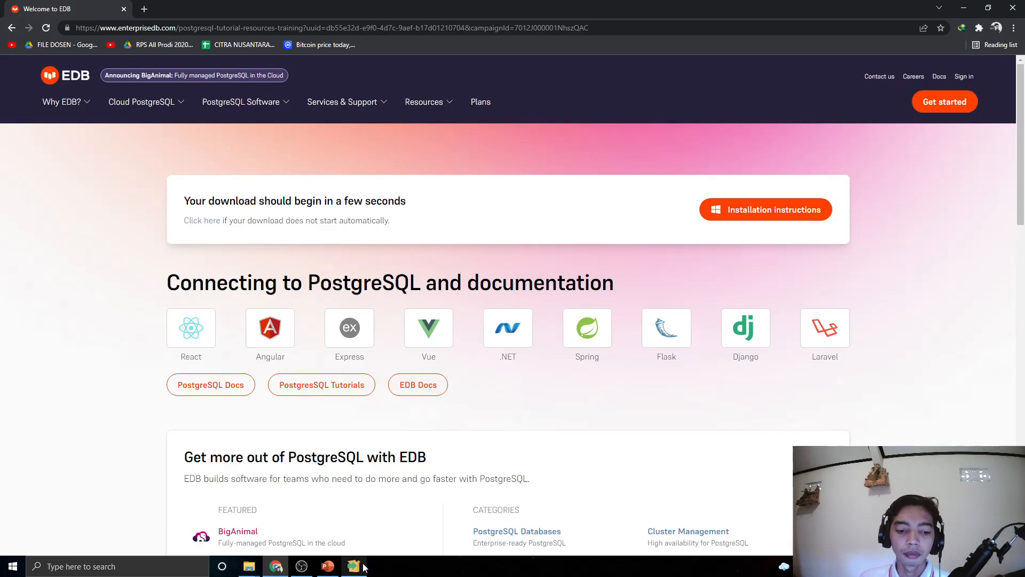
pyautogui.click(362, 567)
pyautogui.moveTo(465, 181); pyautogui.dragTo(451, 136)
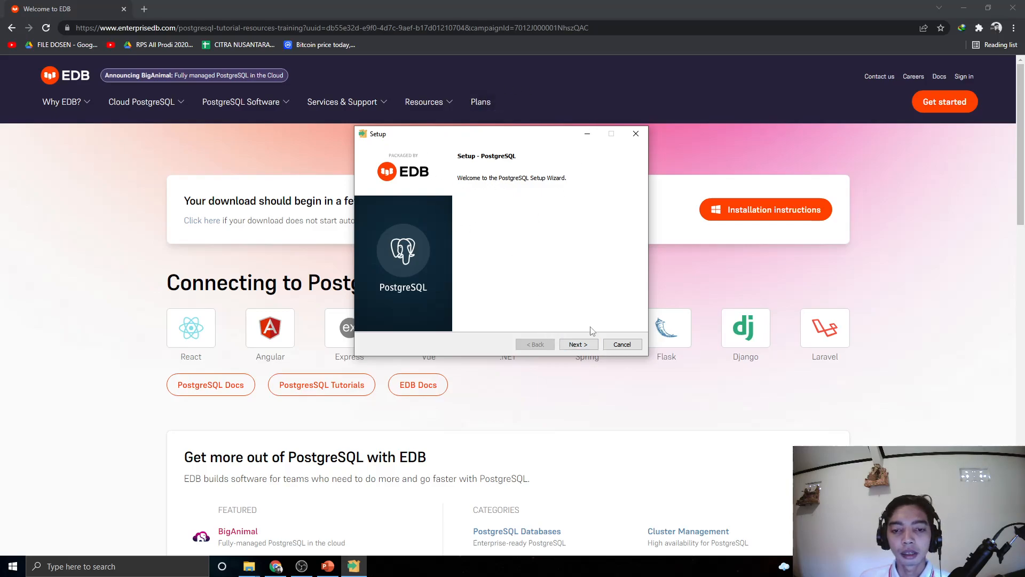
# Accept the defaults: C:\Program Files\PostgreSQL\14, all components, existing data directory, port 5432
pyautogui.click(593, 346)
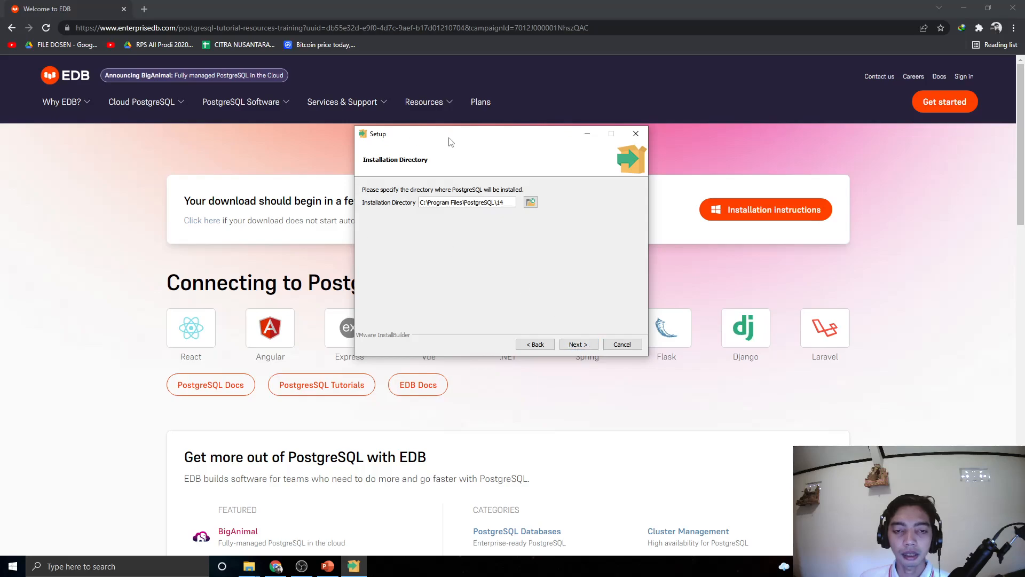
pyautogui.click(579, 345)
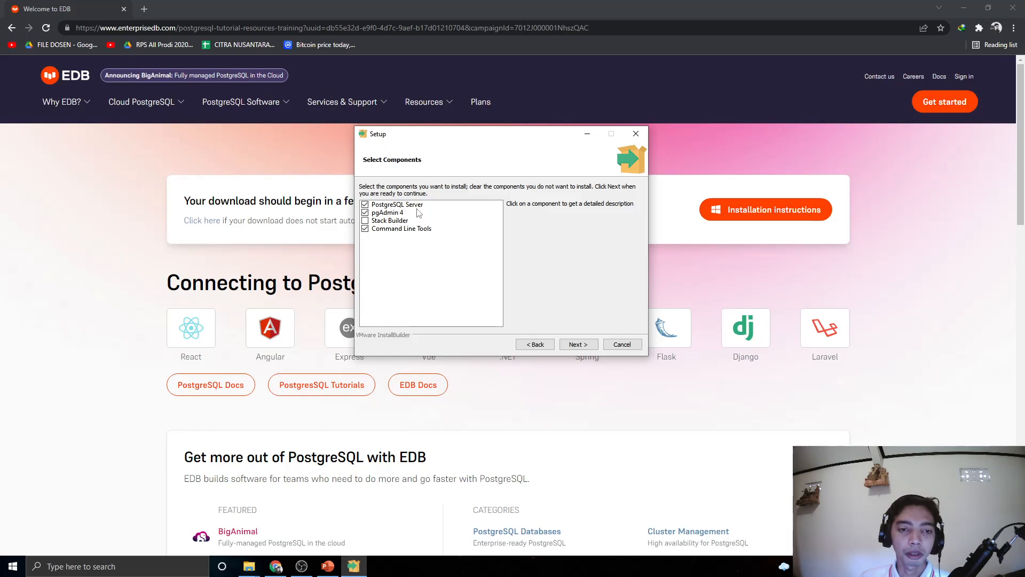
pyautogui.click(577, 344)
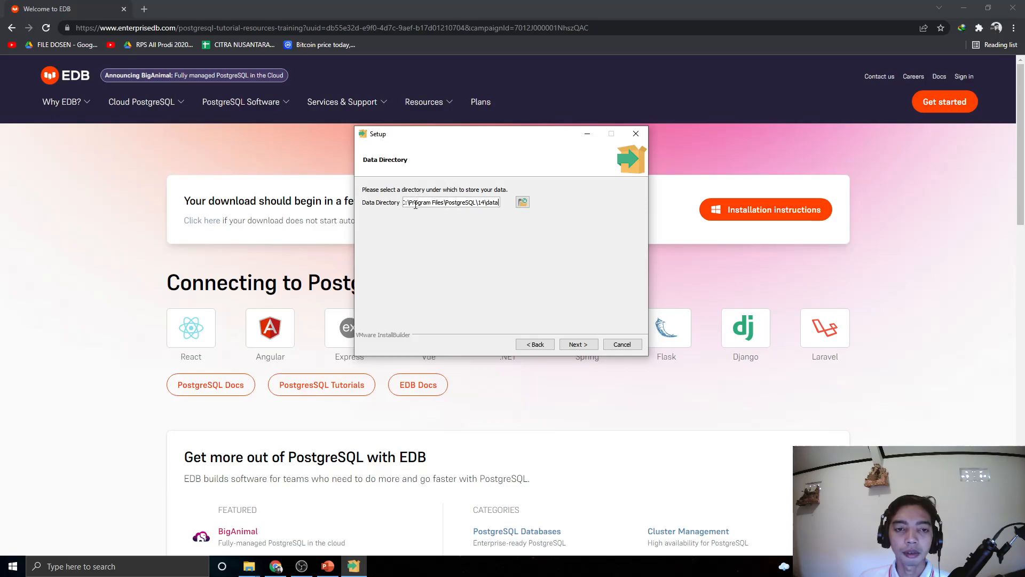
pyautogui.click(582, 346)
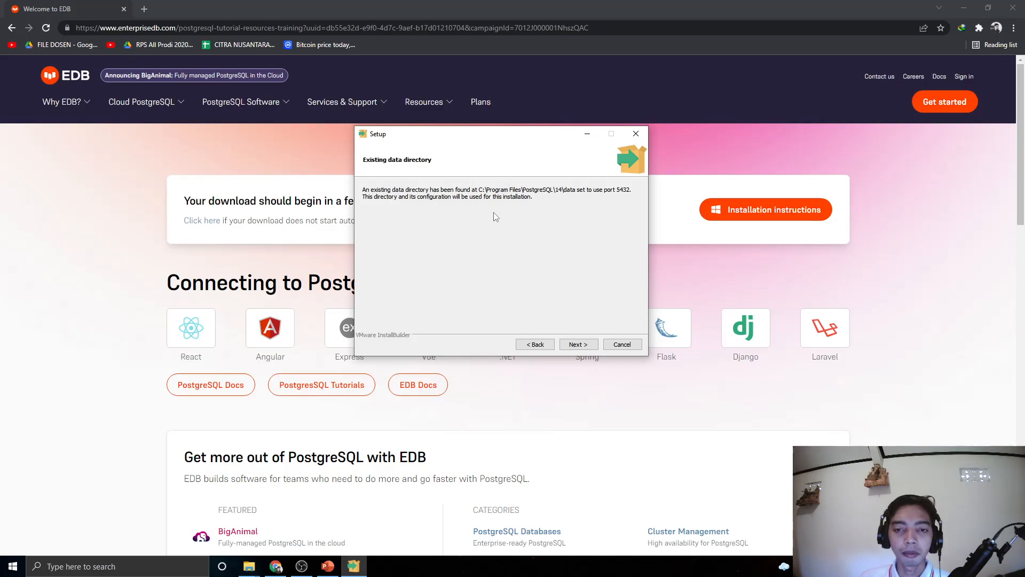
pyautogui.click(578, 344)
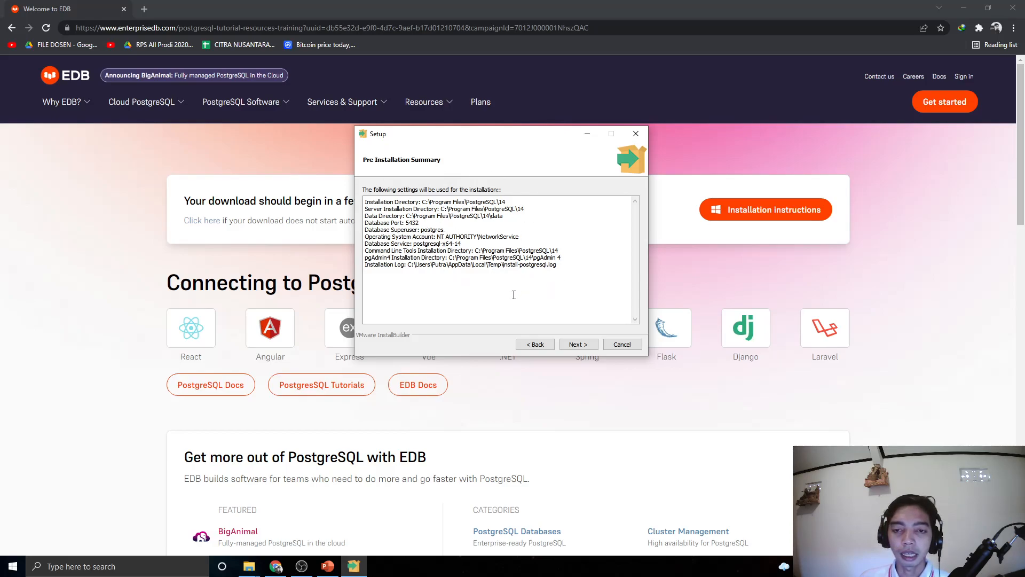
pyautogui.click(578, 344)
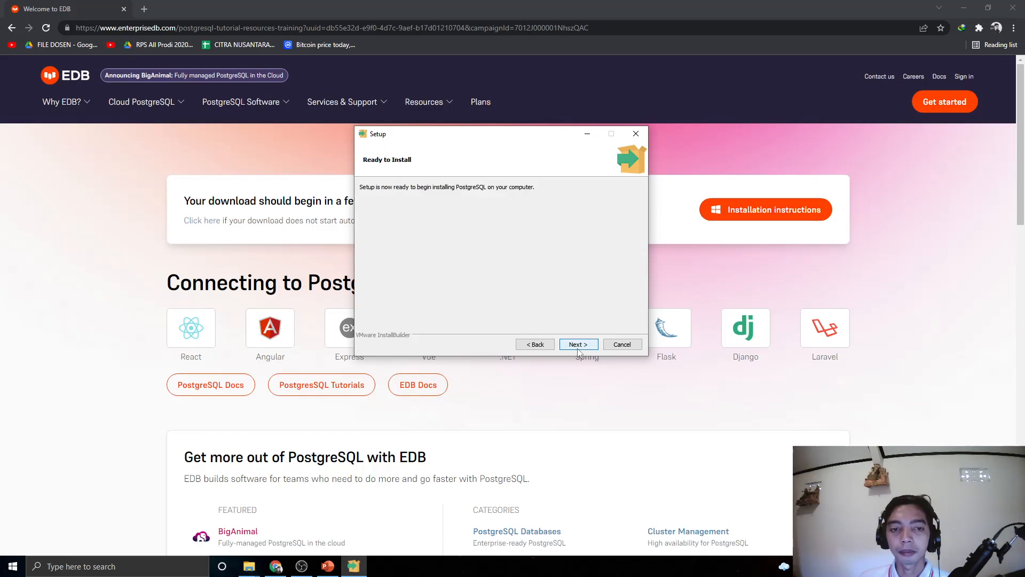
# Install PostgreSQL 14, dismiss the pgAdmin shutdown warning, and finish the wizard
pyautogui.click(577, 344)
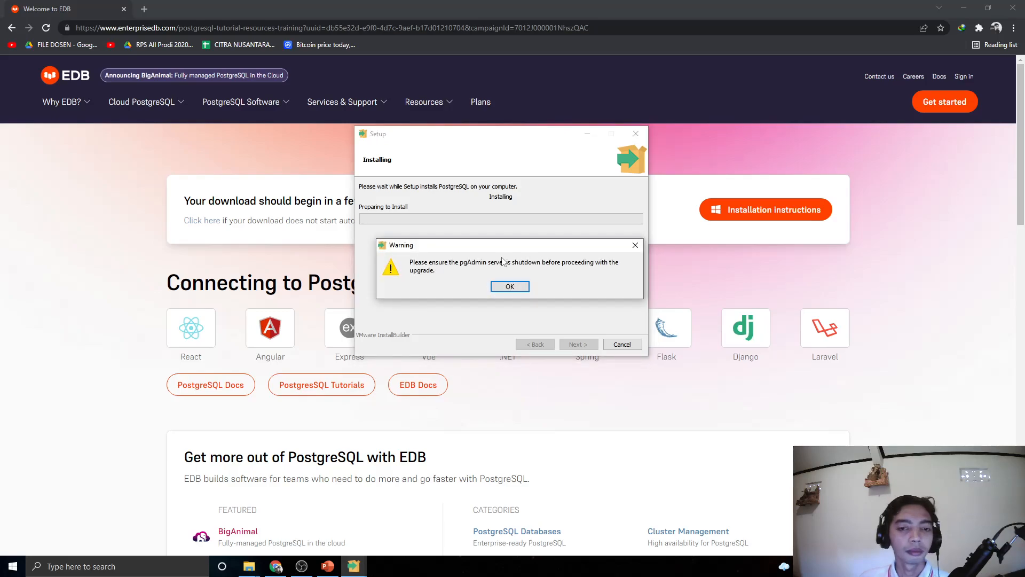
pyautogui.click(507, 288)
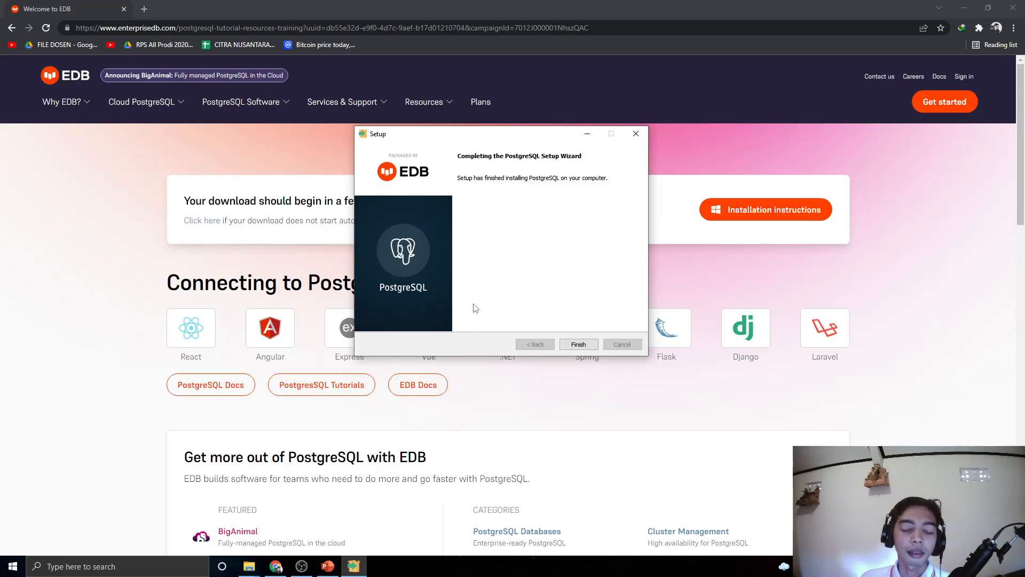
pyautogui.click(578, 344)
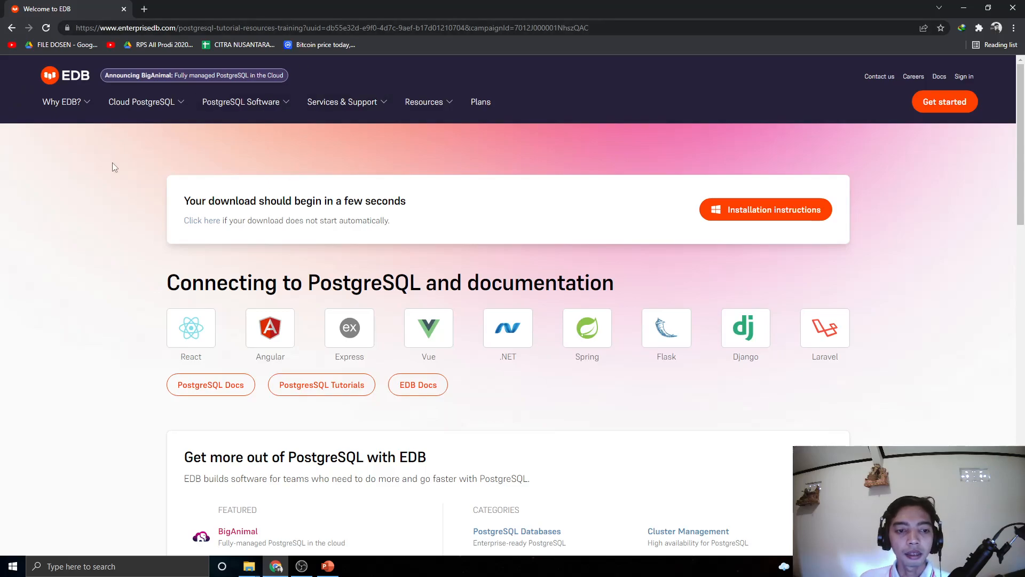
# Find the PostgreSQL 14 folder in the Start menu app list and expand it
pyautogui.press('super')
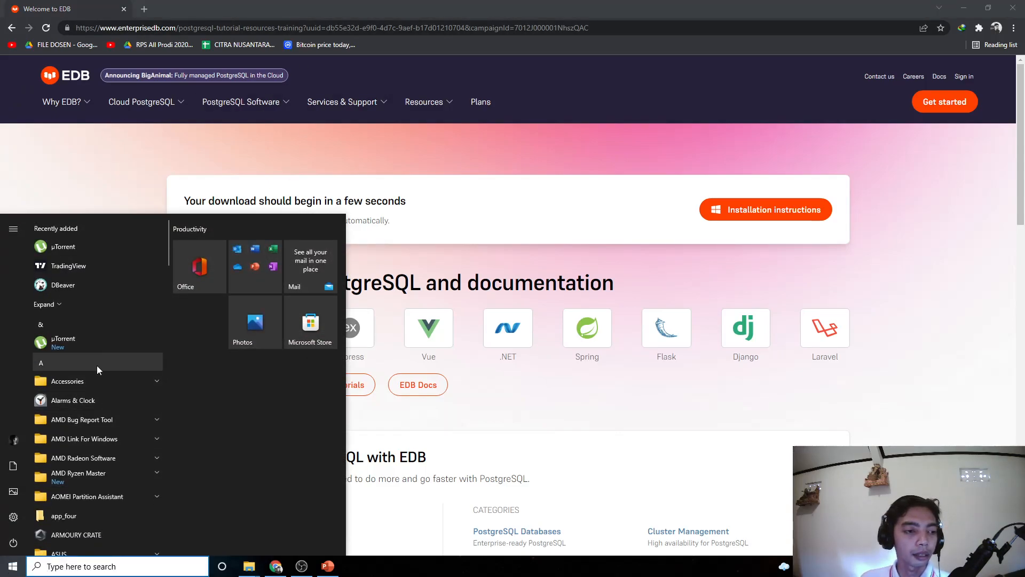
pyautogui.scroll(-6, 122, 405)
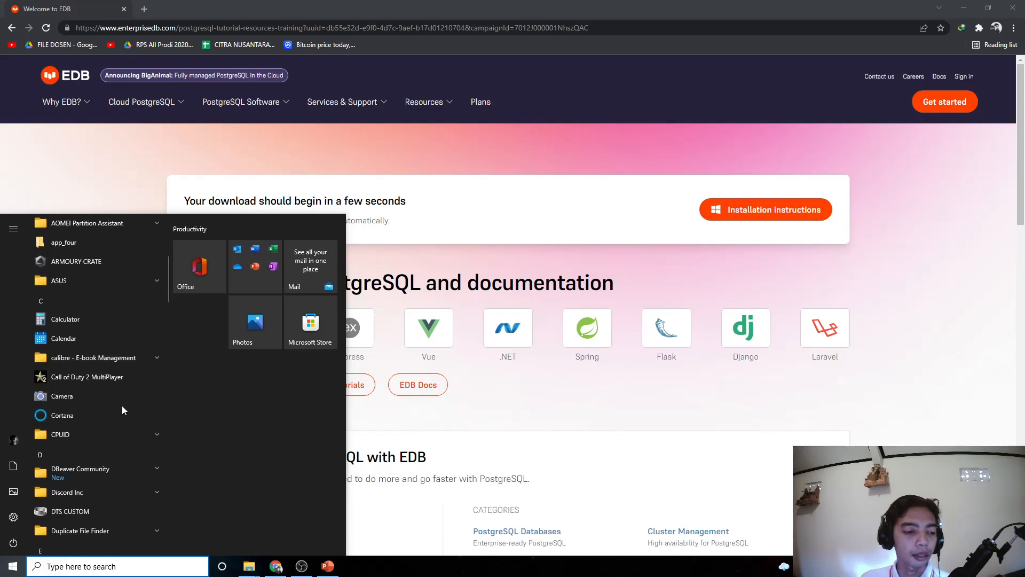
pyautogui.scroll(-10, 123, 407)
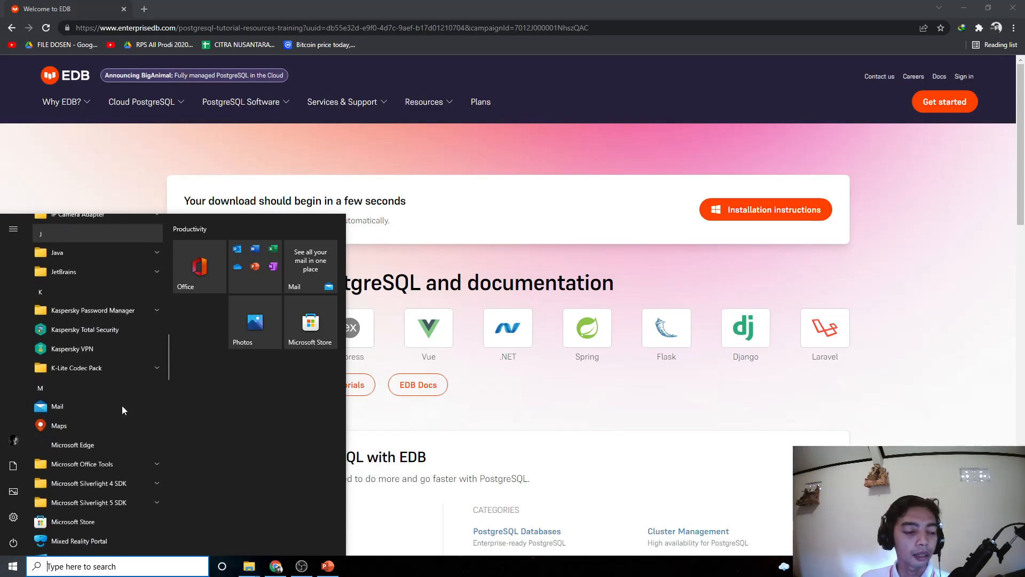
pyautogui.scroll(-5, 121, 405)
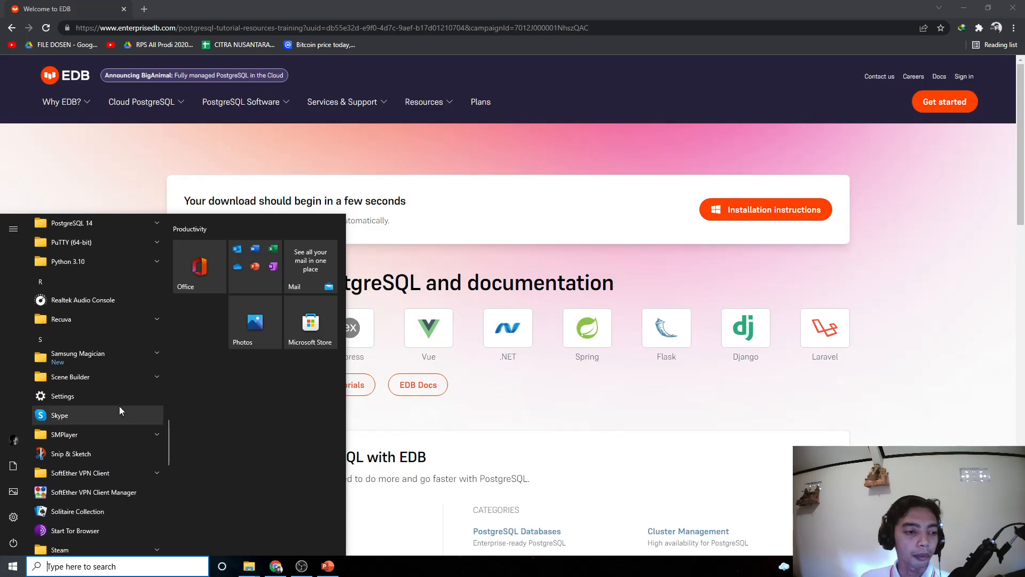
pyautogui.scroll(5, 115, 355)
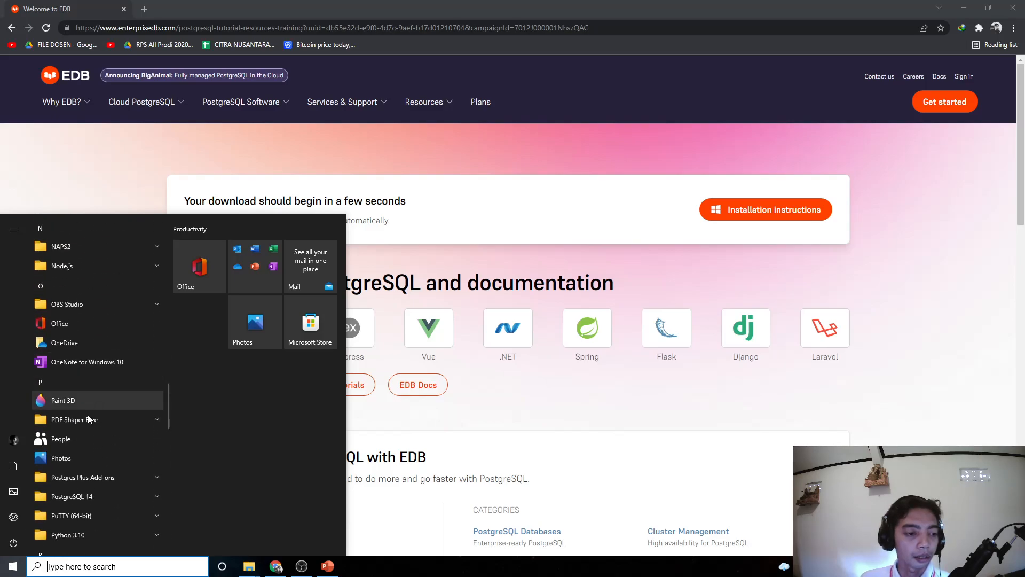
pyautogui.scroll(-3, 78, 497)
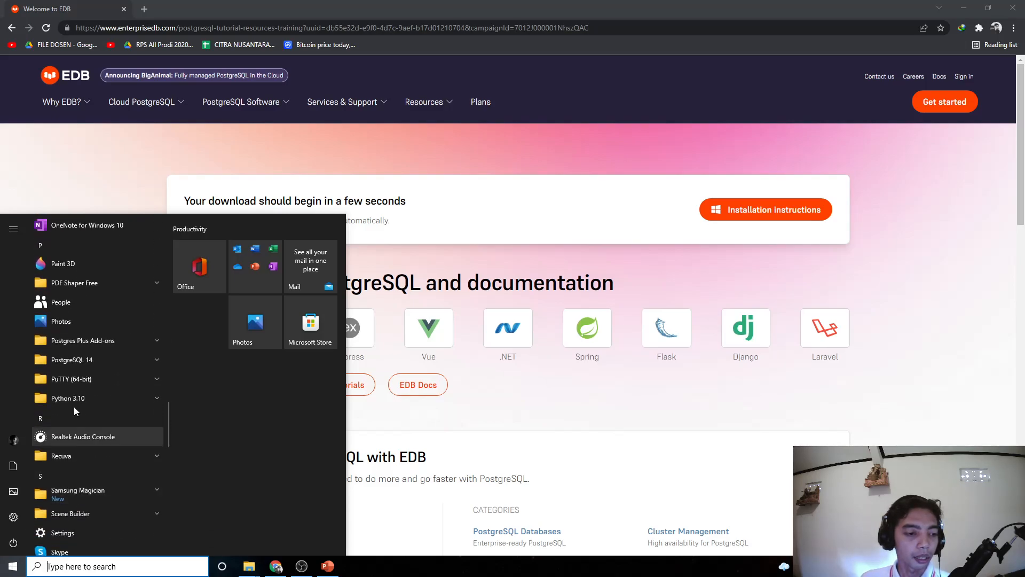
pyautogui.click(75, 362)
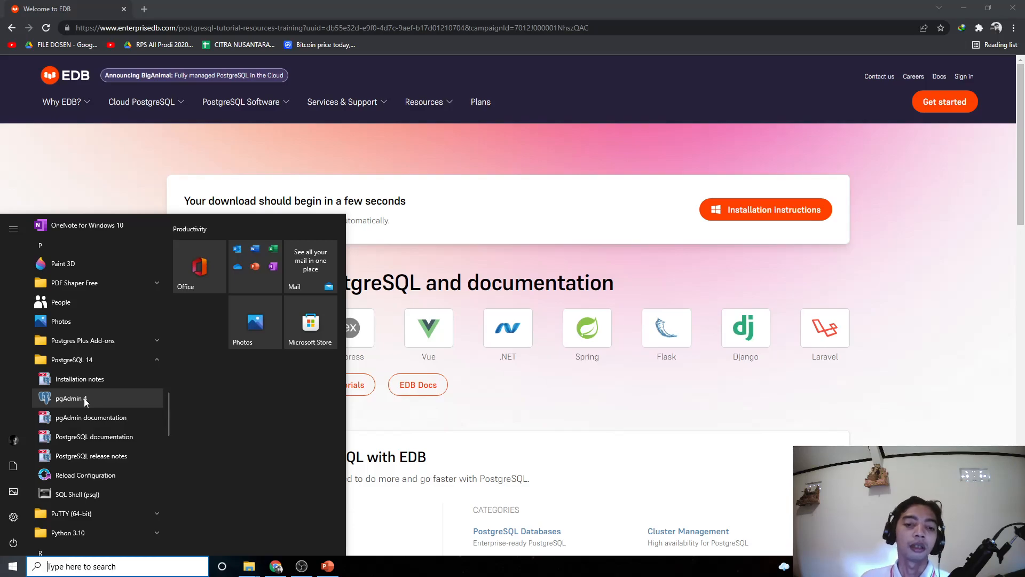
# Launch pgAdmin 4 from the PostgreSQL 14 Start menu folder
pyautogui.click(69, 399)
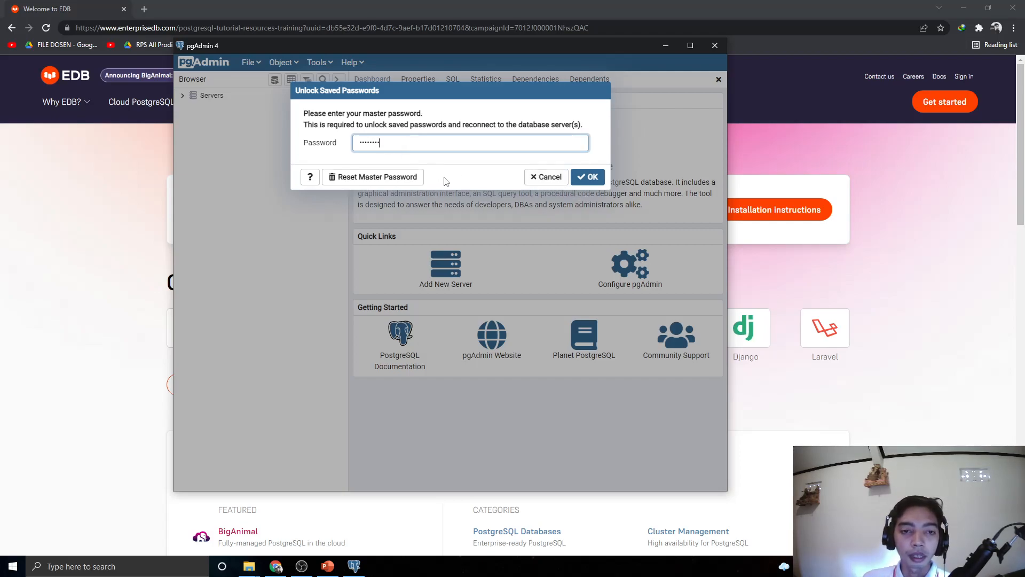
# Submit the master password, then retype it correctly to reach the pgAdmin Welcome dashboard
pyautogui.click(600, 176)
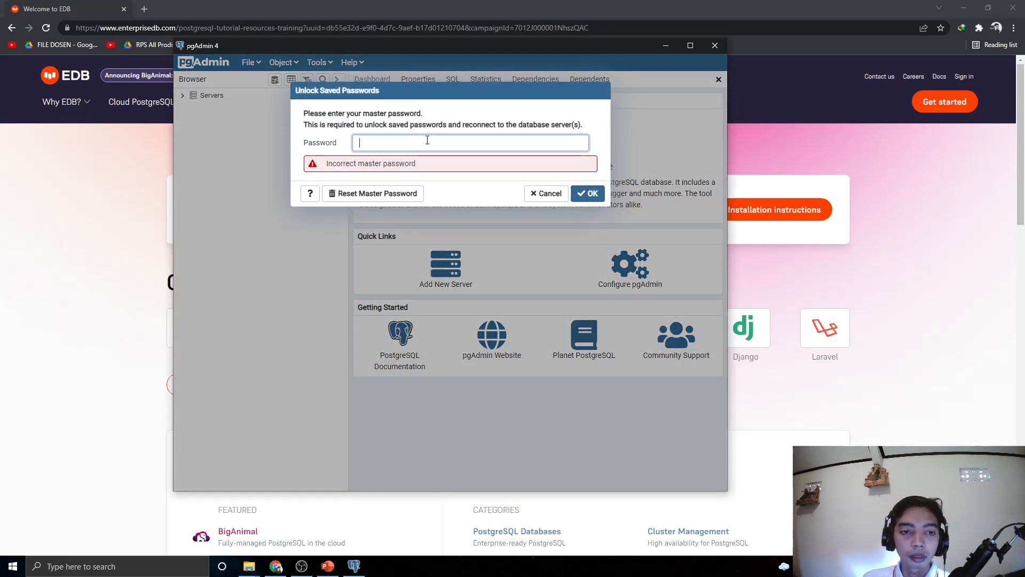
pyautogui.write('admin••')
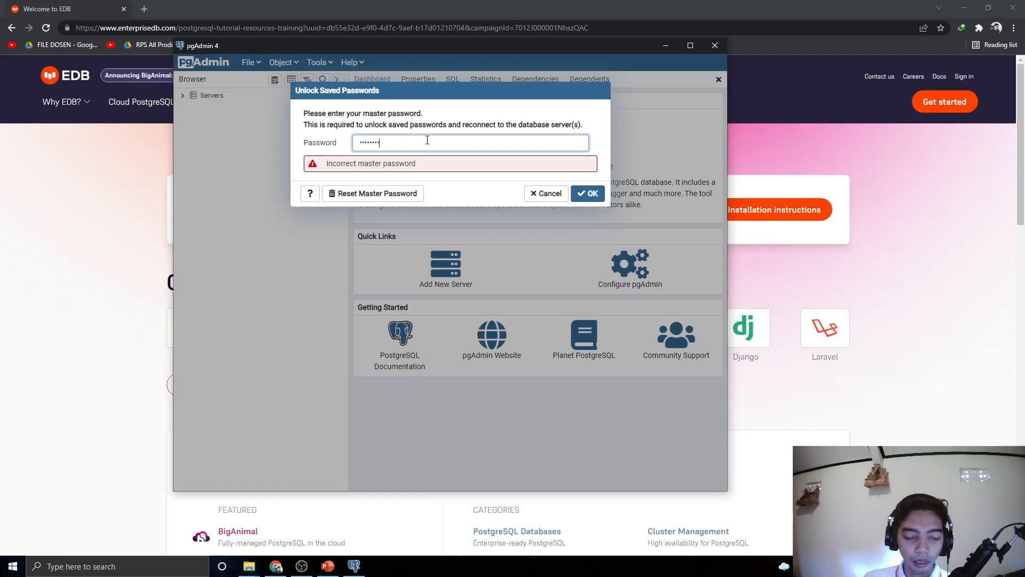
pyautogui.write('•••')
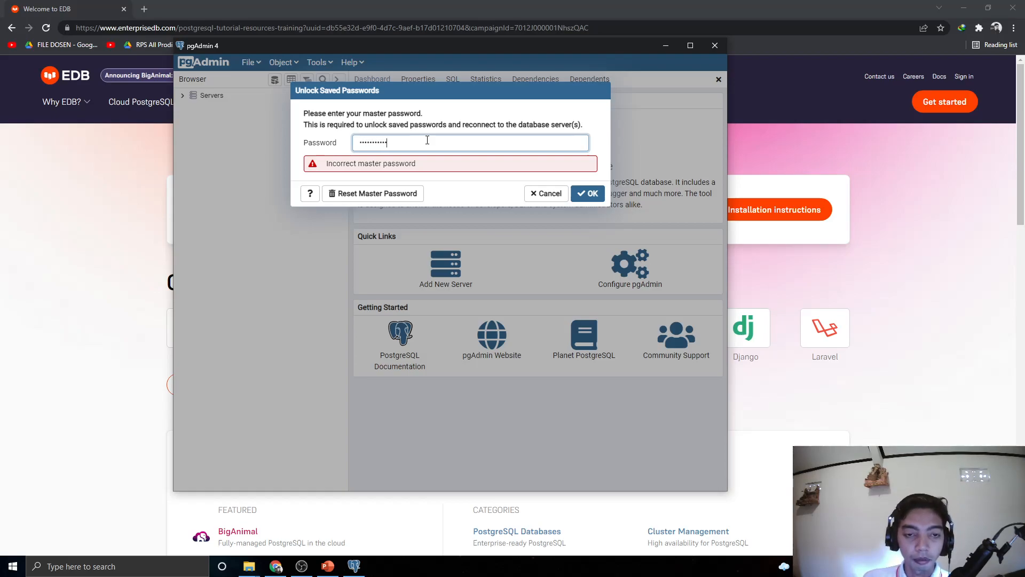
pyautogui.press('Return')
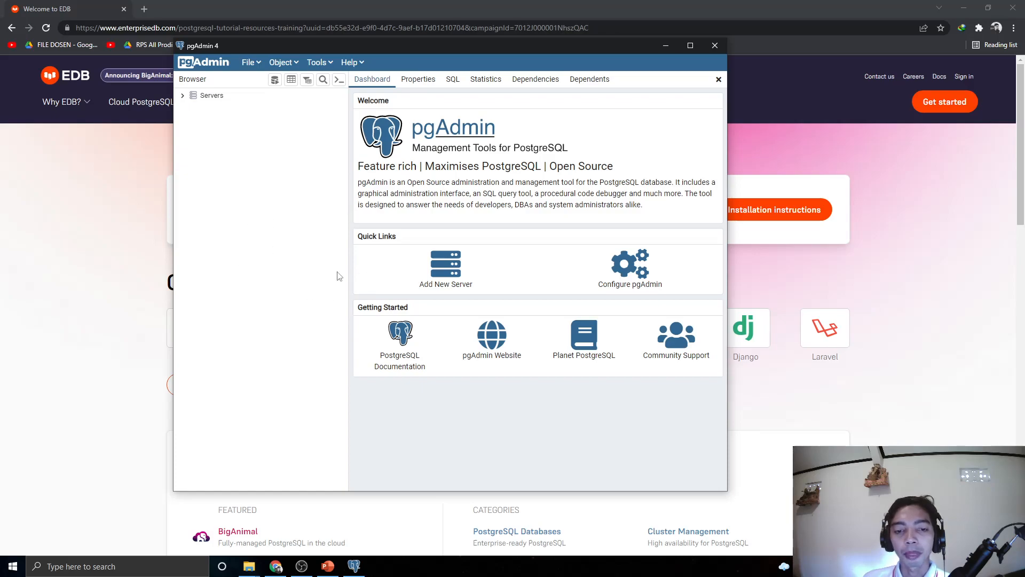
# Expand Servers in pgAdmin 4 and select the KelasPAGI01db server
pyautogui.click(180, 95)
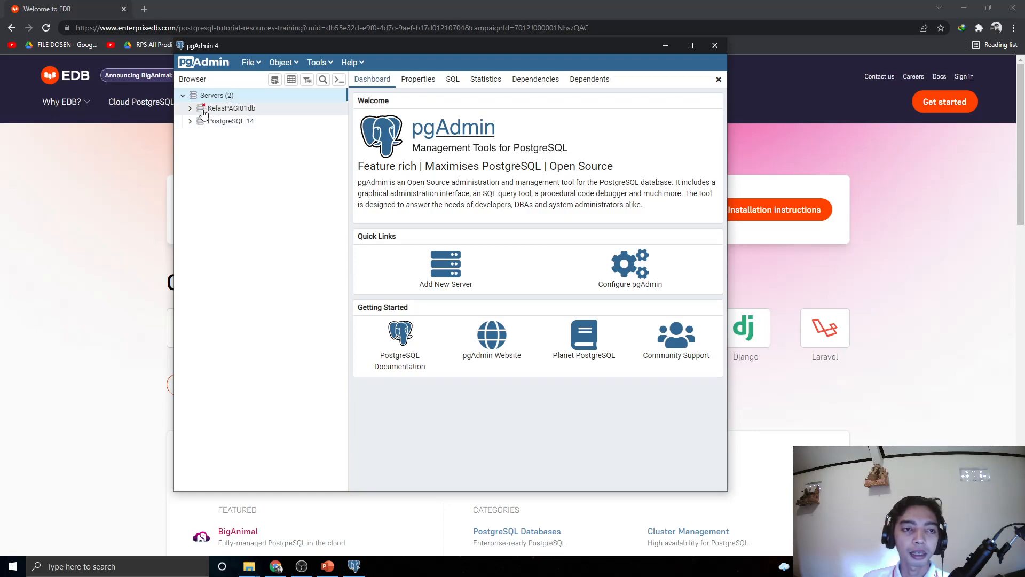
pyautogui.click(237, 109)
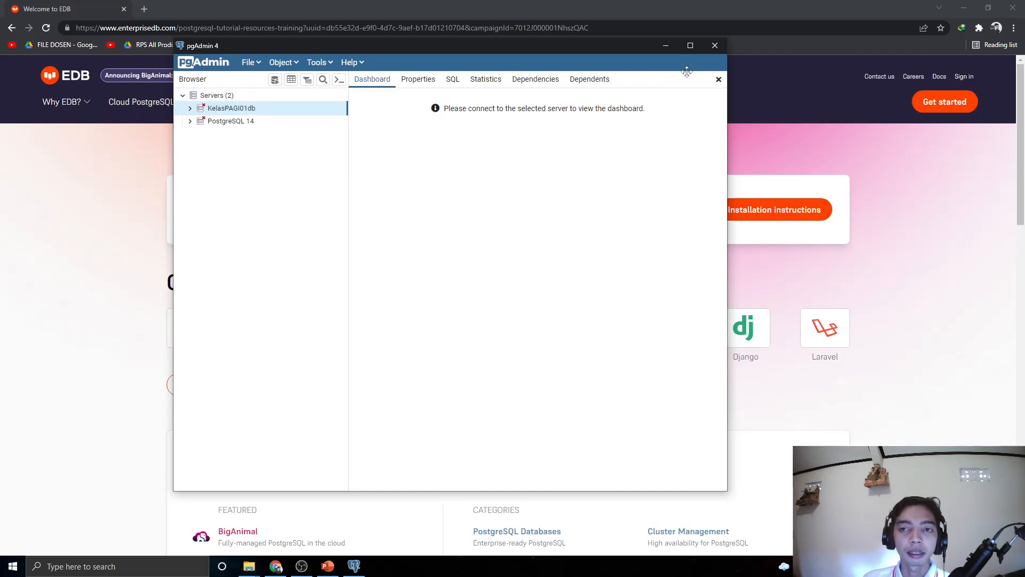
# Google 'dbeaver' in a new Chrome tab and open the DBeaver Community website
pyautogui.click(144, 9)
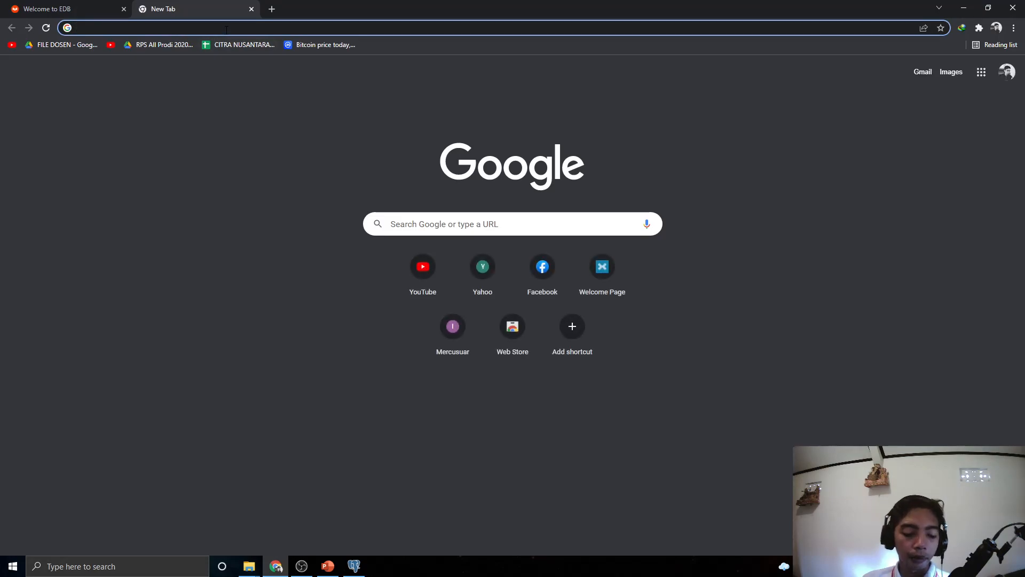
pyautogui.write('dbea')
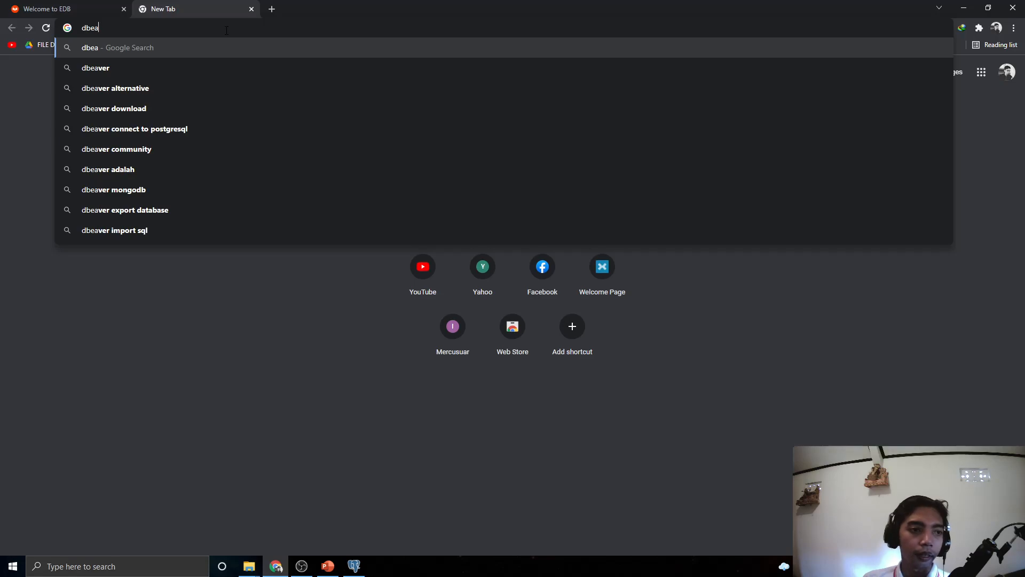
pyautogui.press('Down')
pyautogui.press('Return')
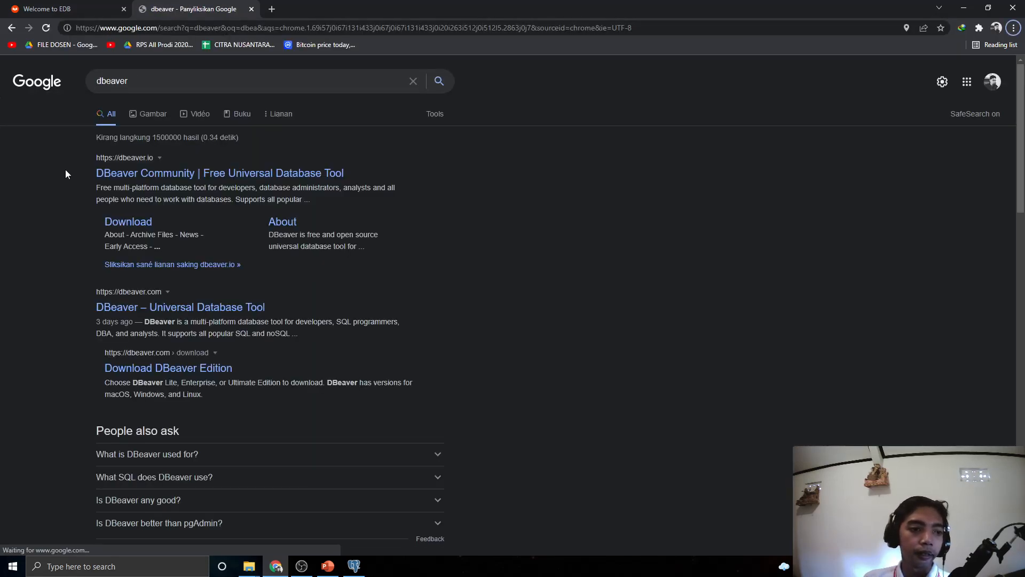
pyautogui.click(141, 179)
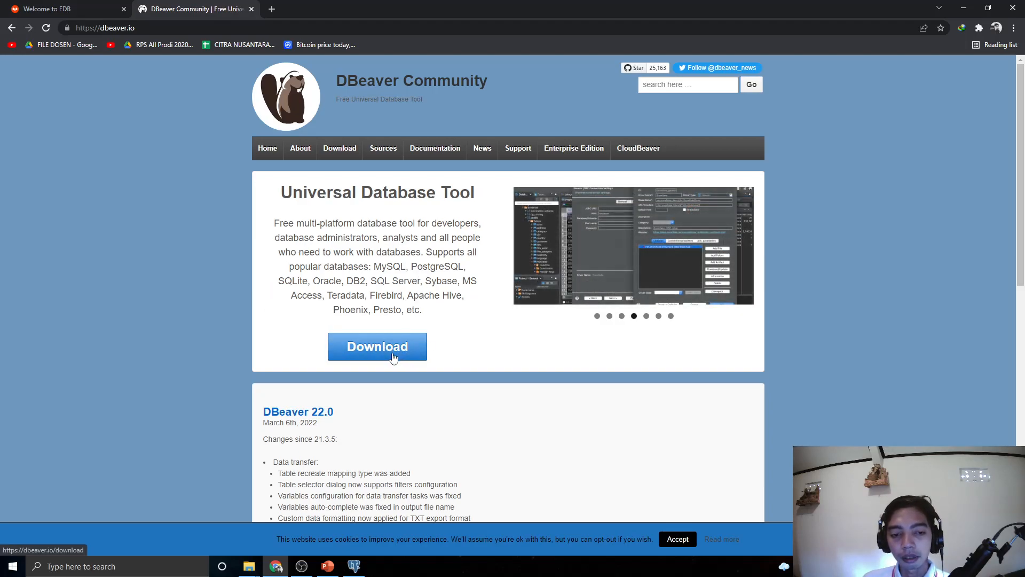
# Go to the DBeaver download page and download the Community 22.0 Windows installer
pyautogui.click(409, 361)
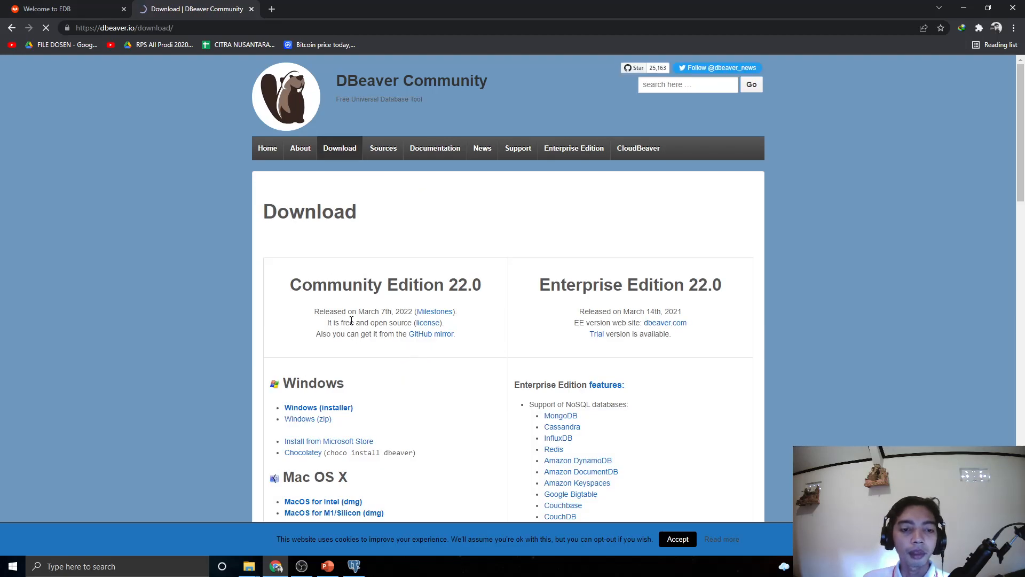
pyautogui.scroll(-3, 241, 270)
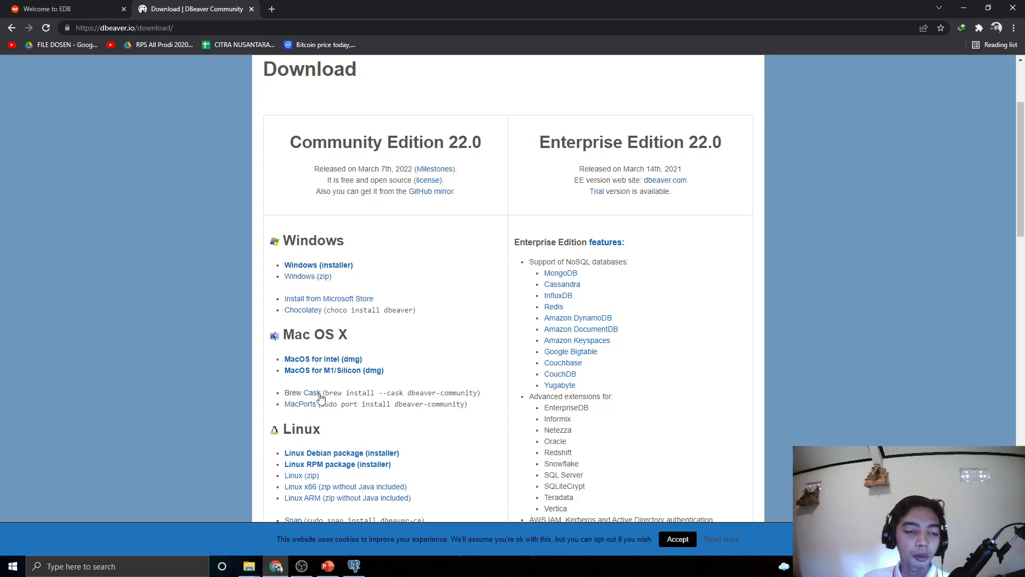
pyautogui.click(335, 272)
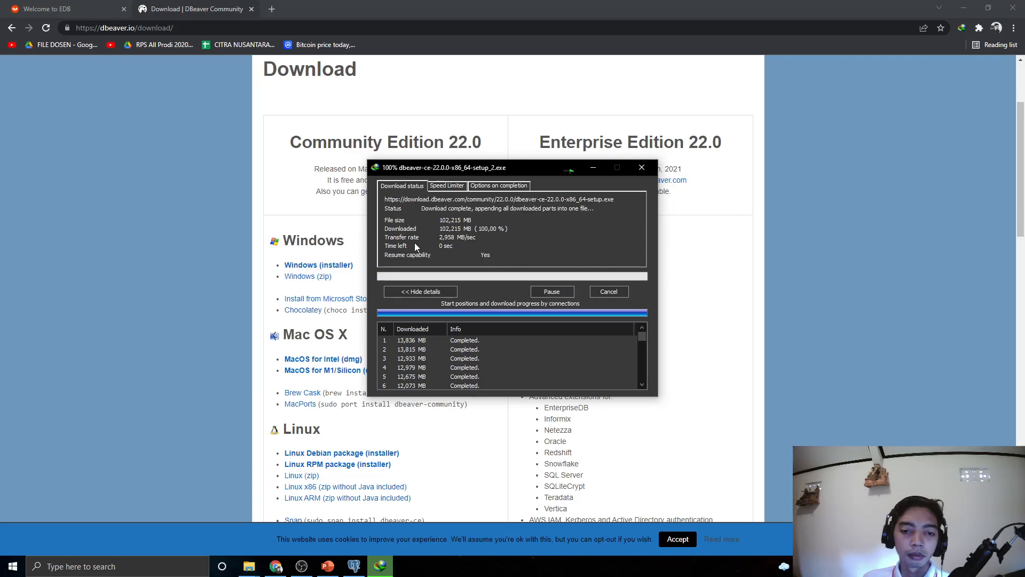
# Run the downloaded DBeaver Community setup file from the downloads folder
pyautogui.moveTo(249, 565)
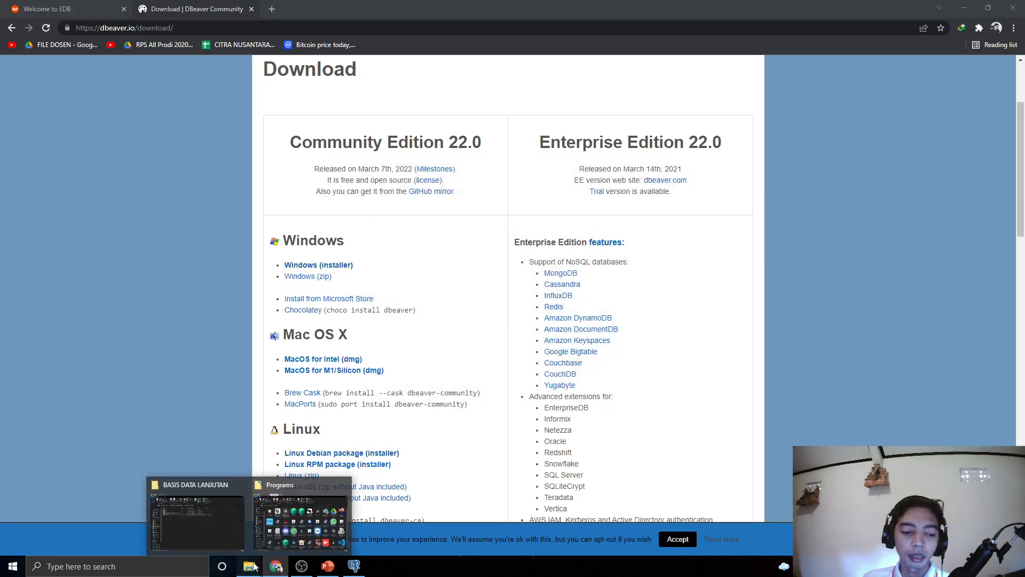
pyautogui.click(304, 510)
pyautogui.click(315, 208)
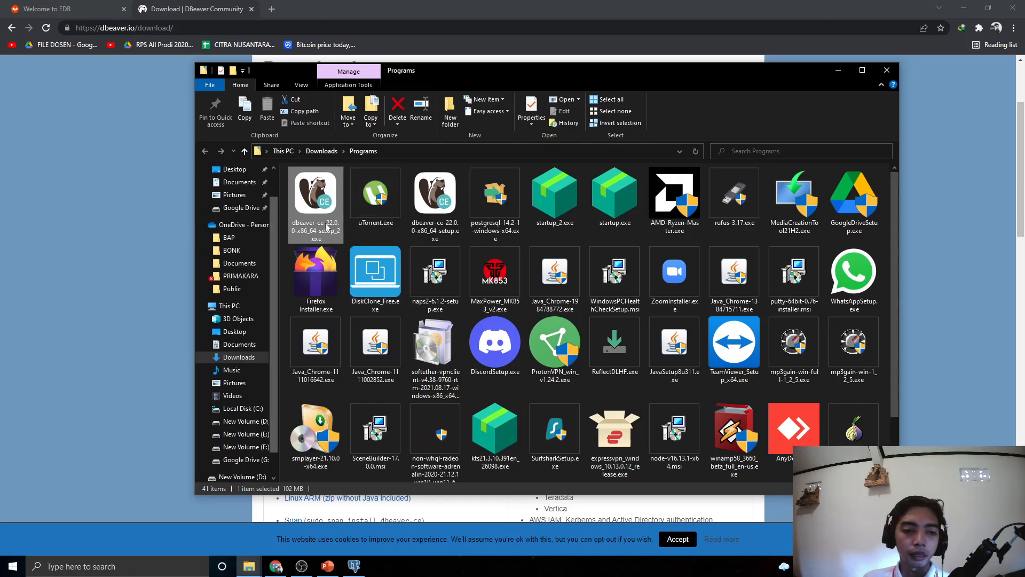
pyautogui.doubleClick(321, 213)
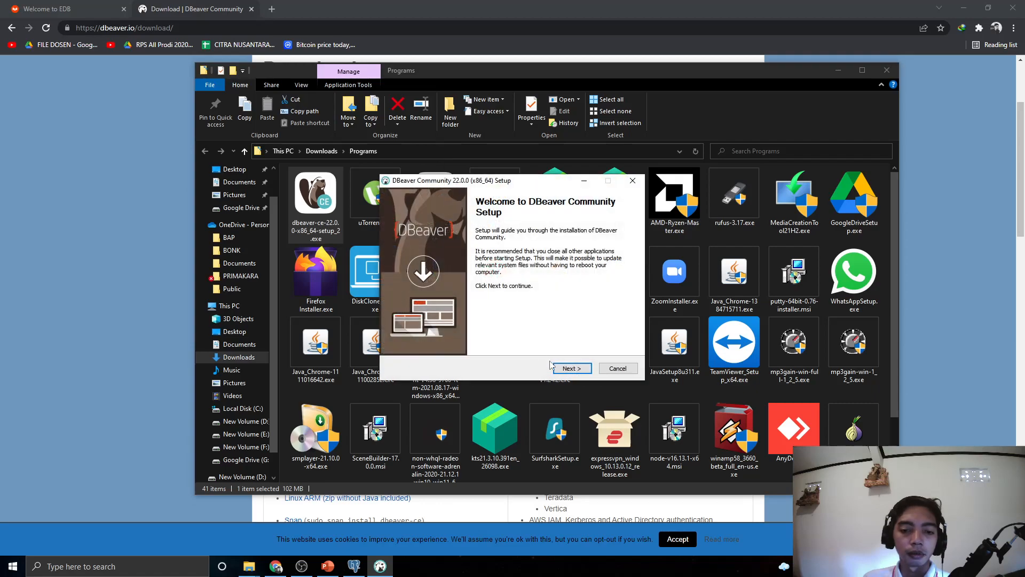
# Install DBeaver Community 22.0 for all users with default components and location, then finish
pyautogui.click(557, 368)
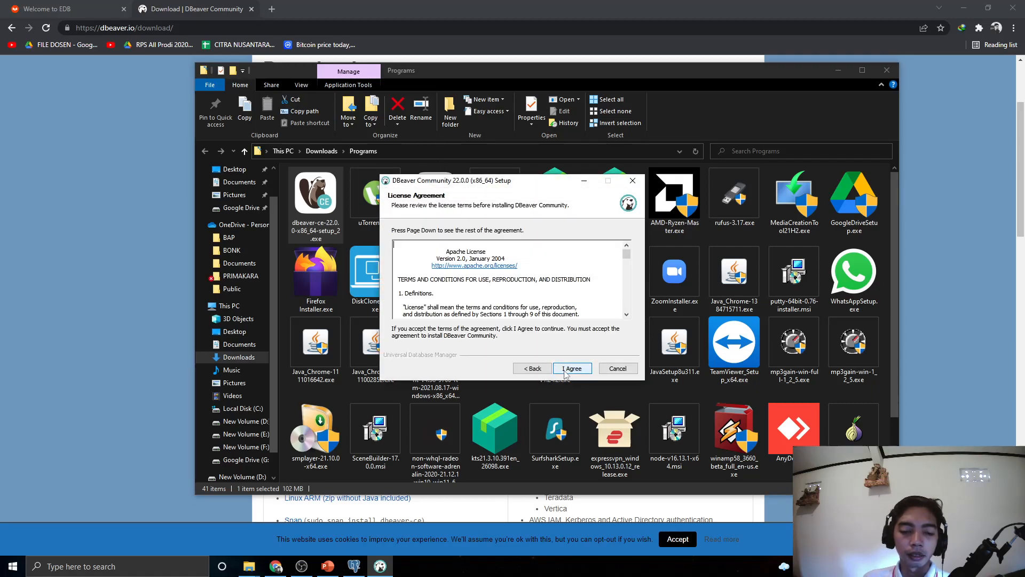
pyautogui.click(569, 375)
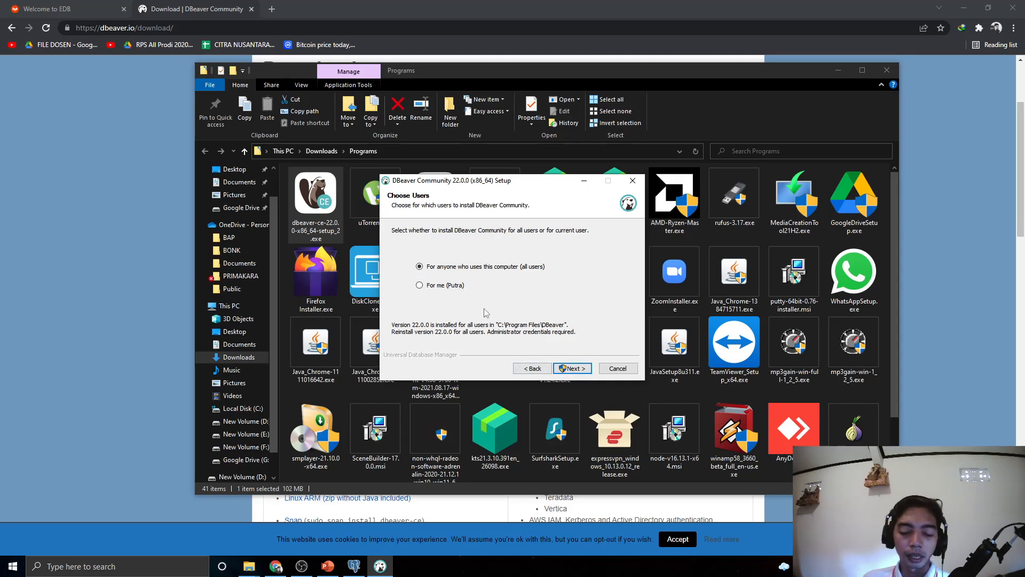
pyautogui.click(578, 370)
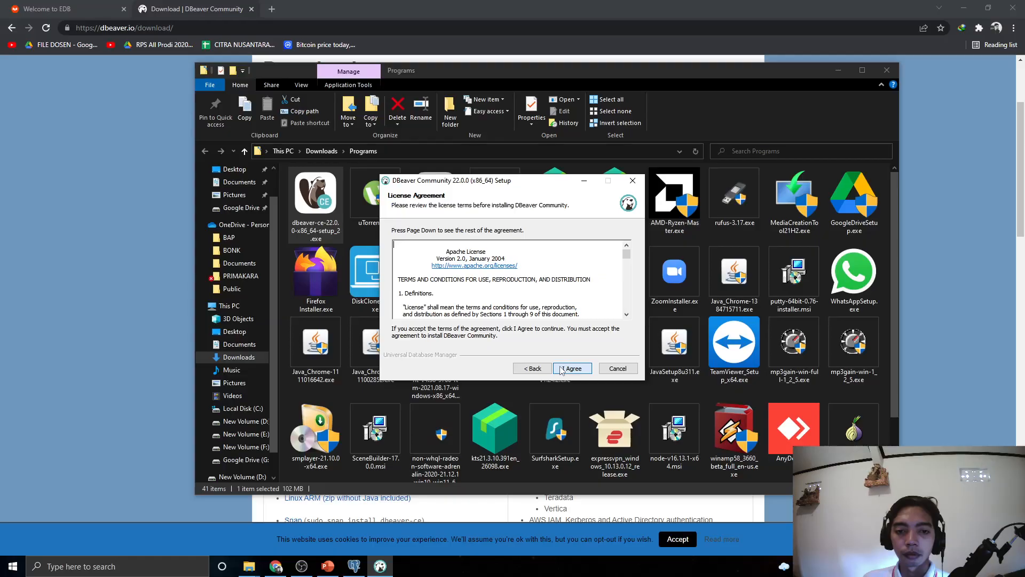
pyautogui.click(562, 369)
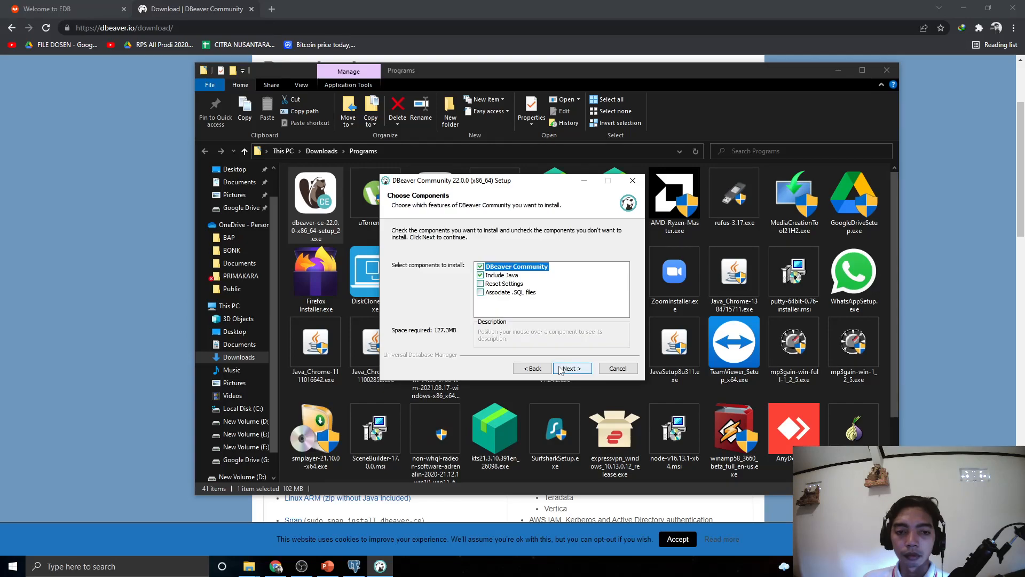
pyautogui.click(570, 369)
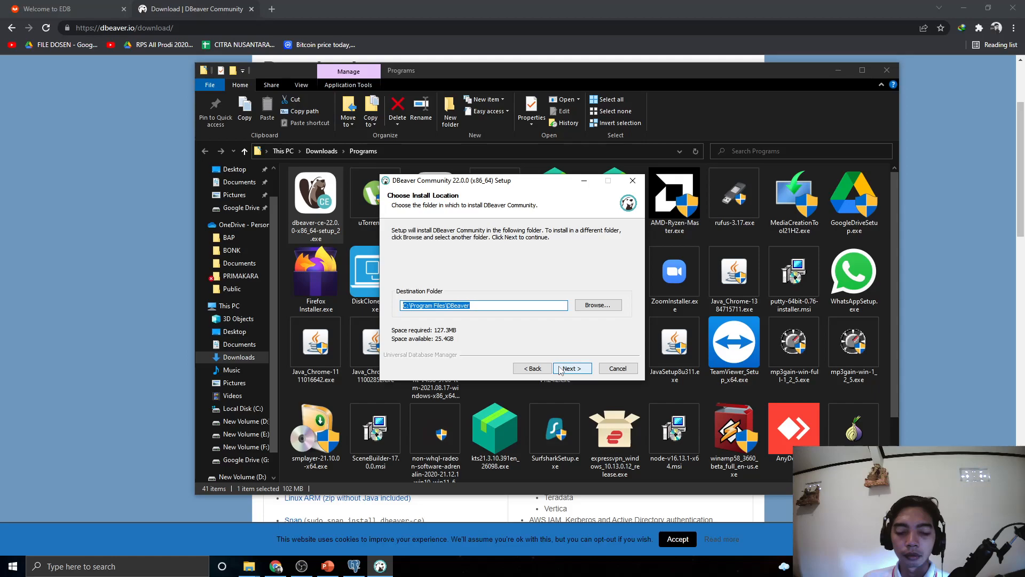
pyautogui.click(560, 369)
pyautogui.click(571, 368)
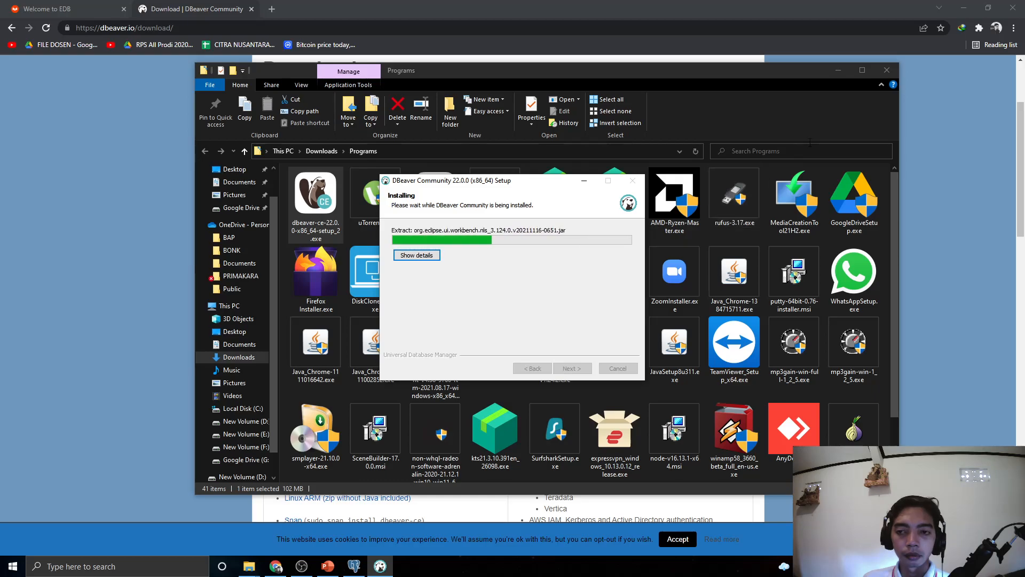
pyautogui.click(838, 70)
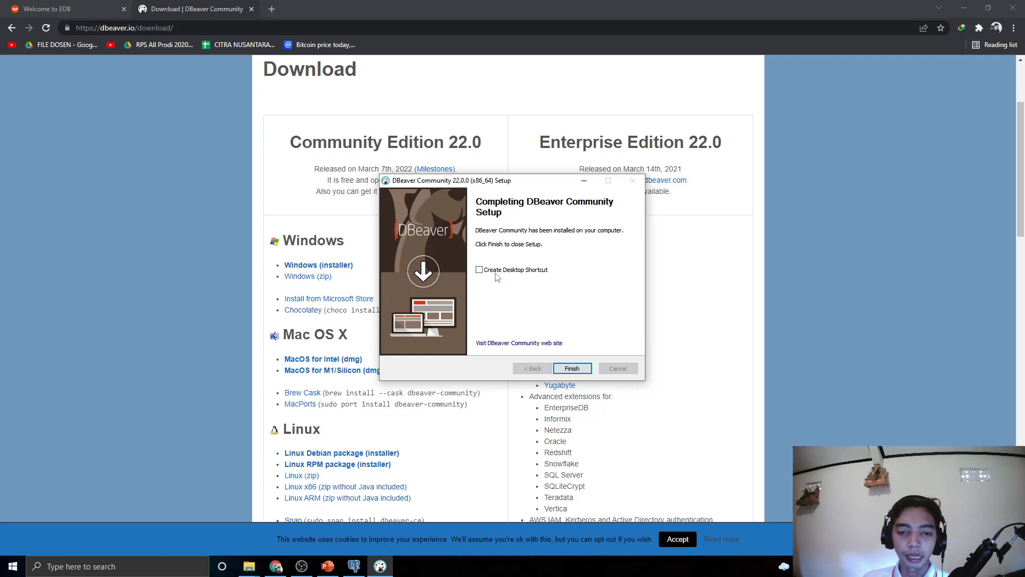
pyautogui.click(570, 369)
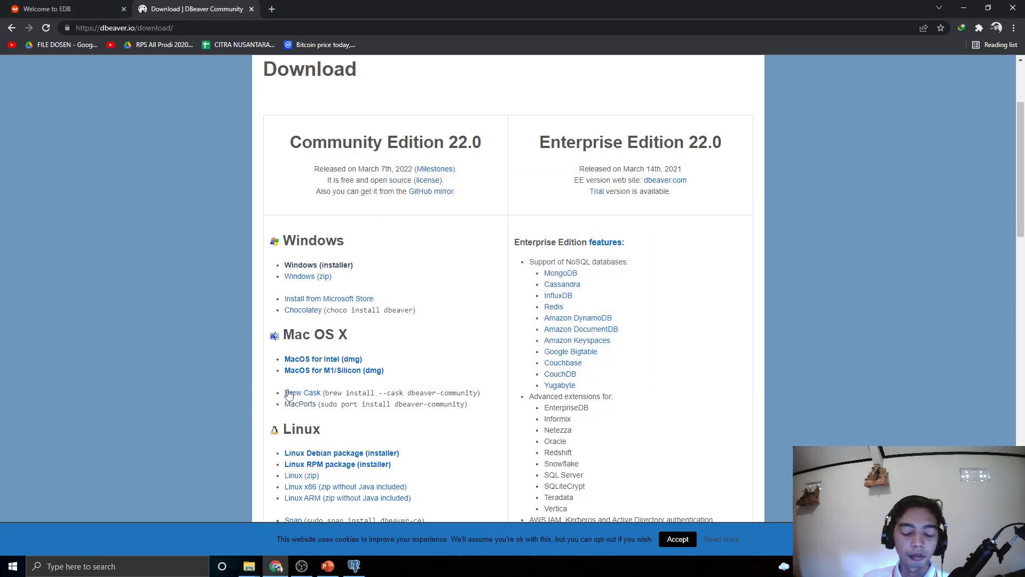
# Launch DBeaver from the Start menu and centre its window on screen
pyautogui.click(13, 566)
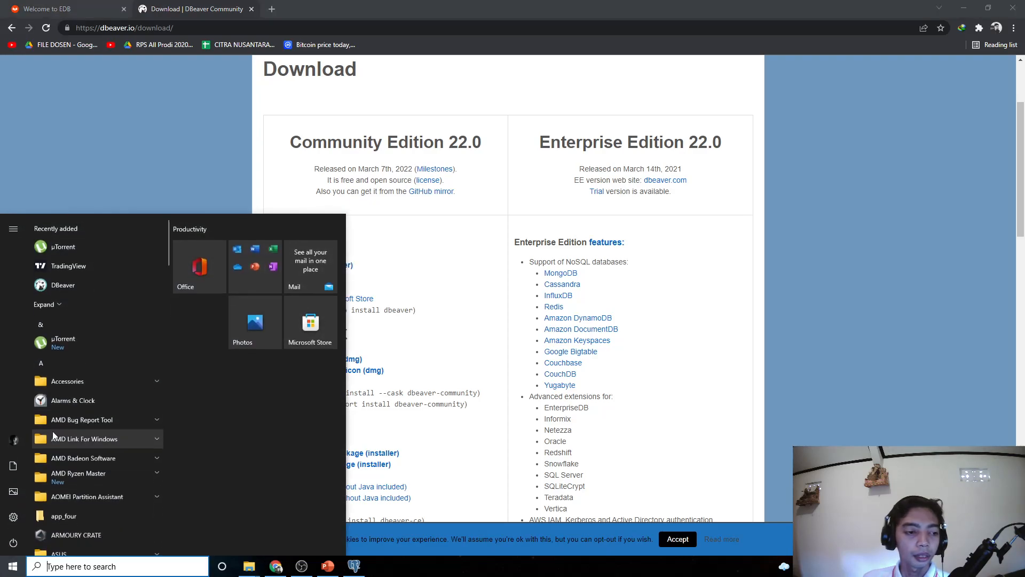
pyautogui.click(58, 287)
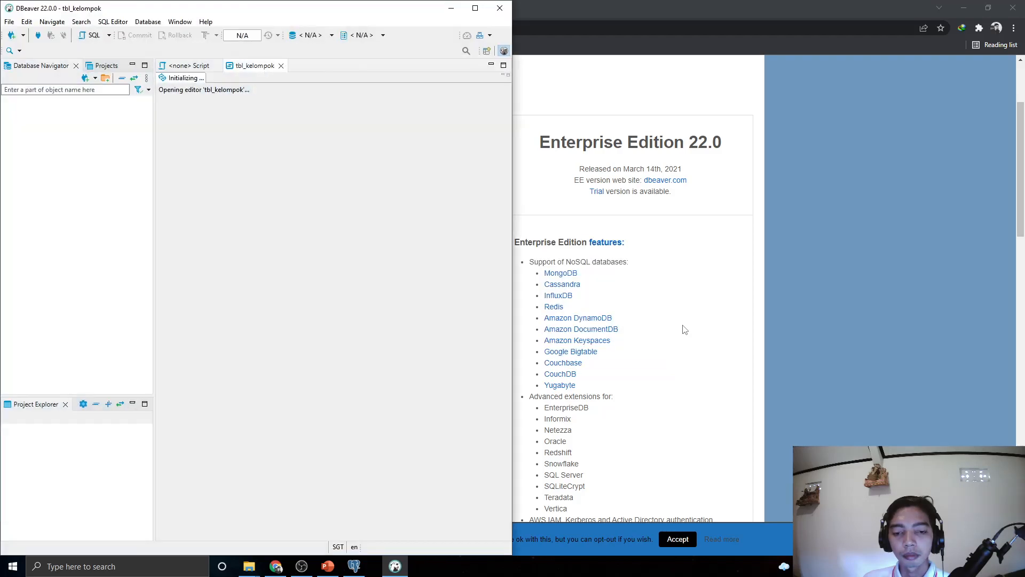
pyautogui.moveTo(283, 12); pyautogui.dragTo(517, 39)
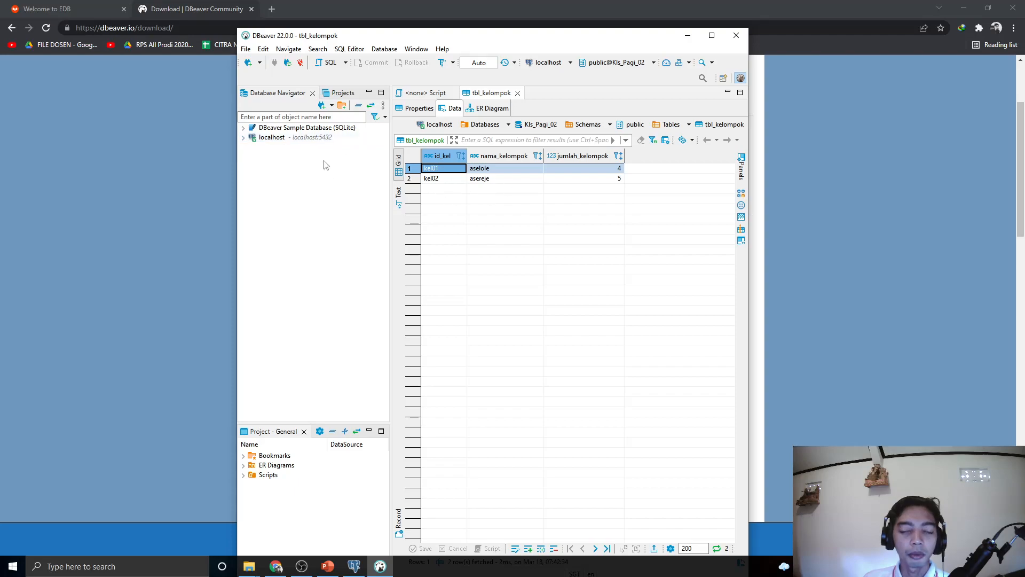
# Expand localhost and the Sample SQLite database, skipping the driver download and dismissing the error
pyautogui.click(243, 137)
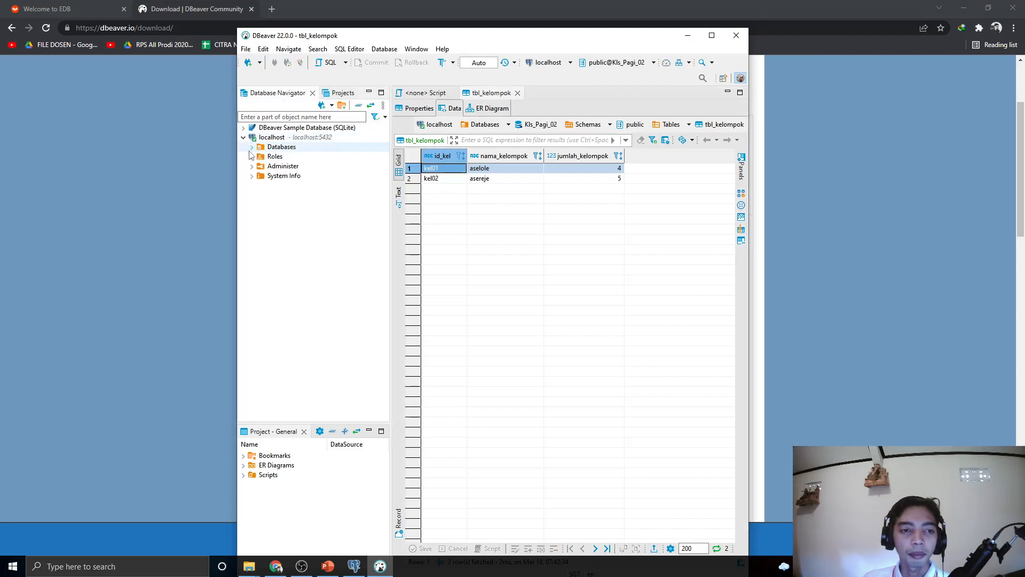
pyautogui.click(243, 128)
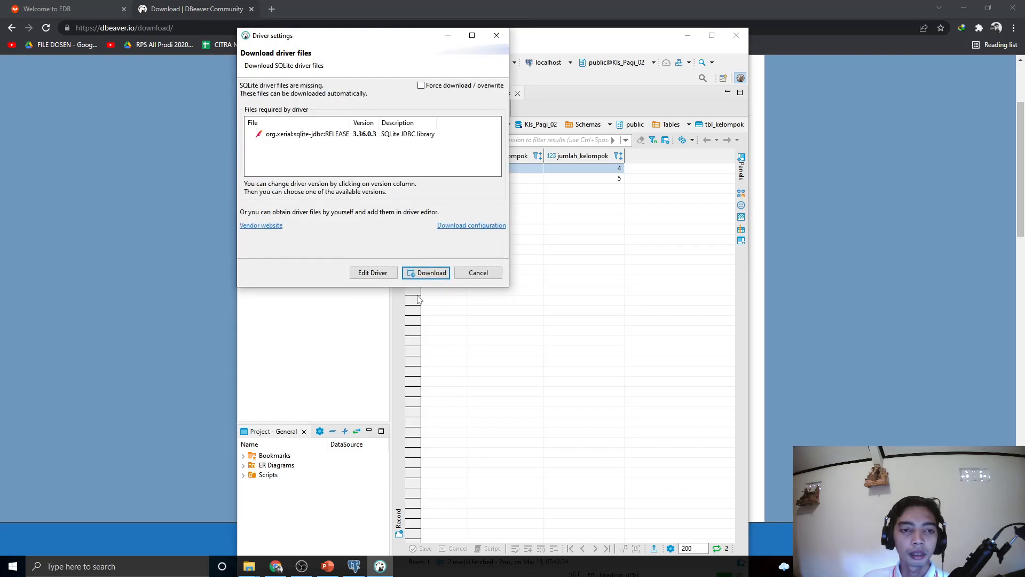
pyautogui.click(457, 273)
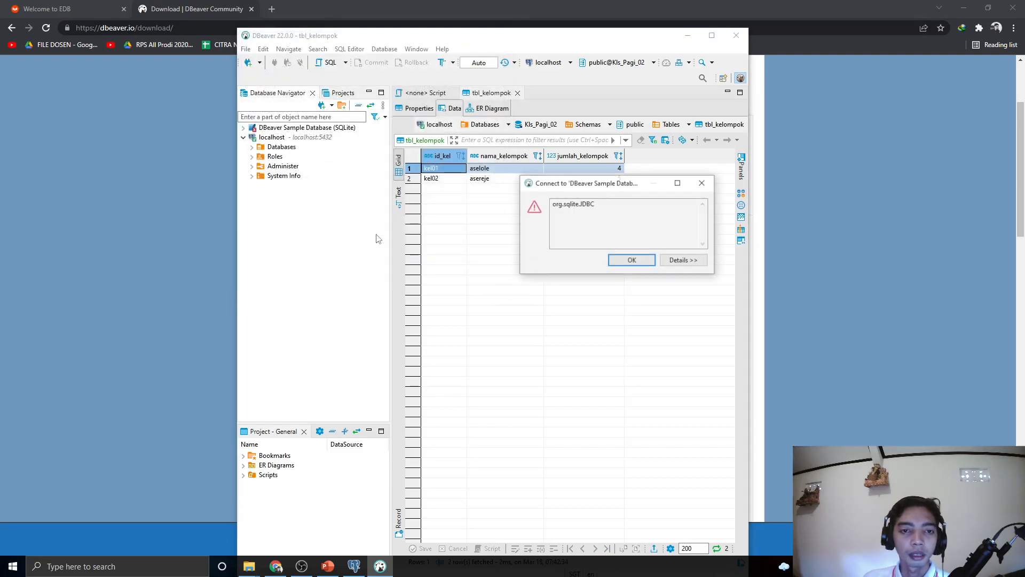
pyautogui.click(632, 261)
# Download the missing SQLite driver, collapse the navigator tree, and maximize DBeaver
pyautogui.click(243, 128)
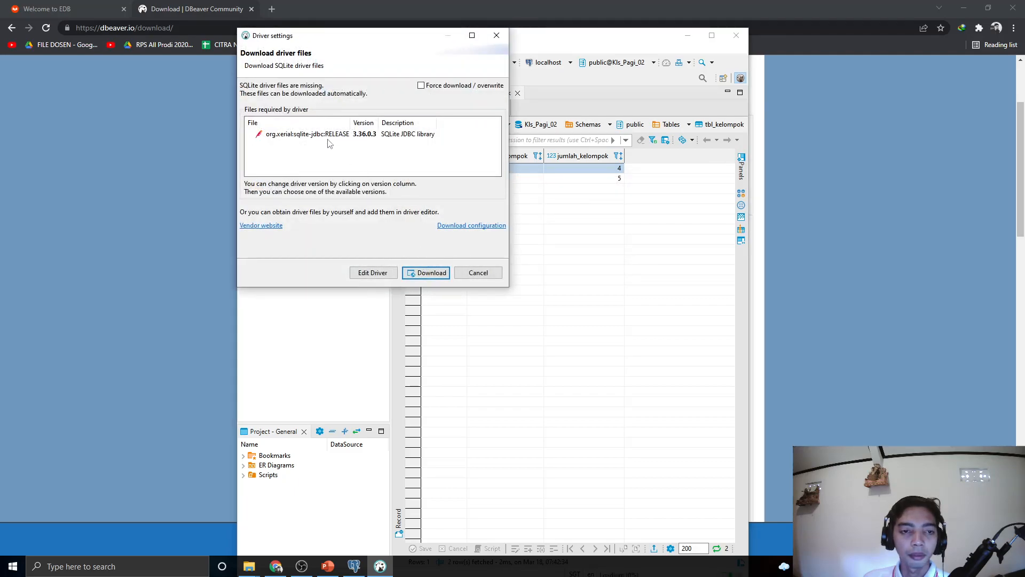
pyautogui.click(420, 272)
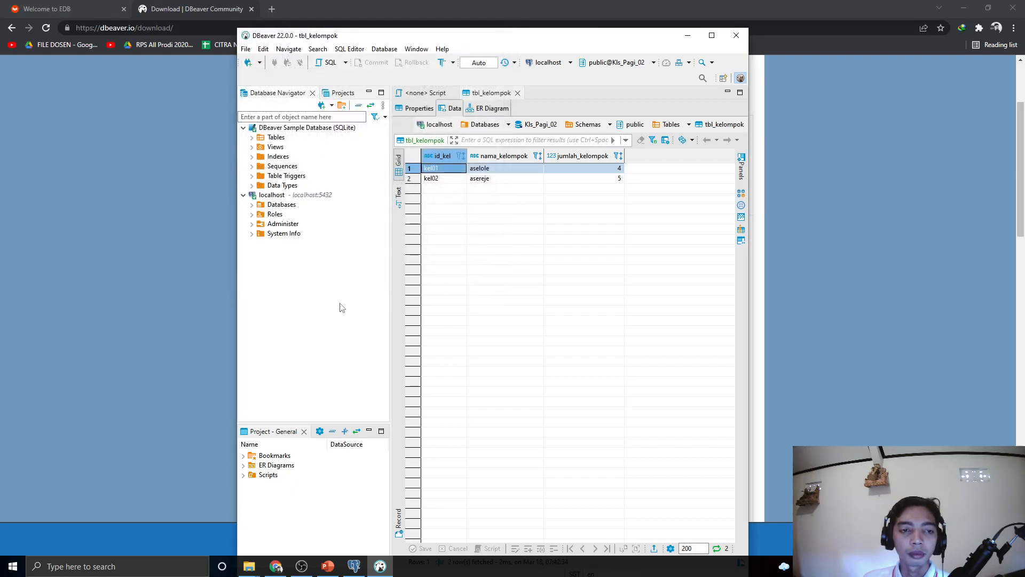
pyautogui.click(243, 127)
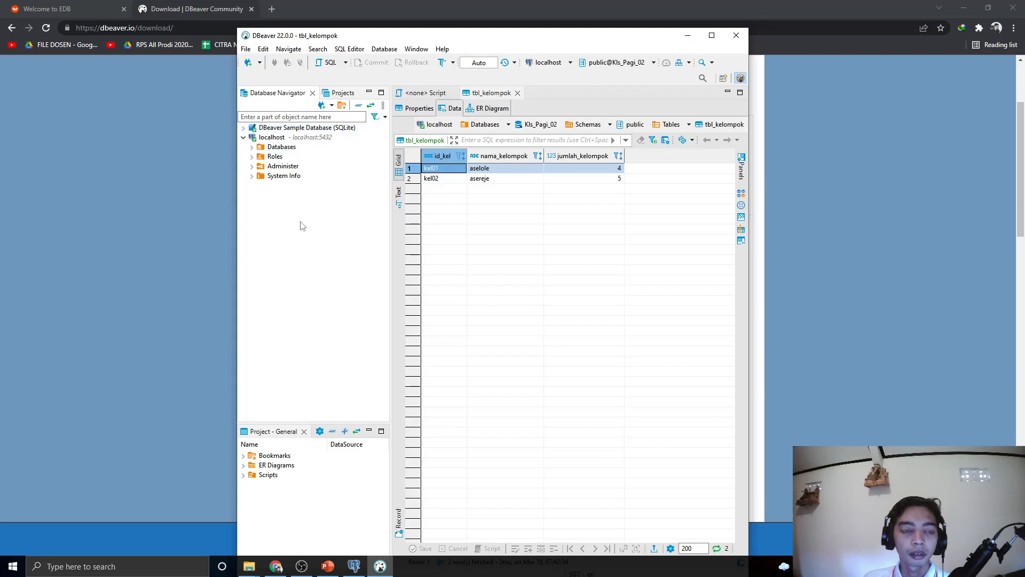
pyautogui.click(244, 138)
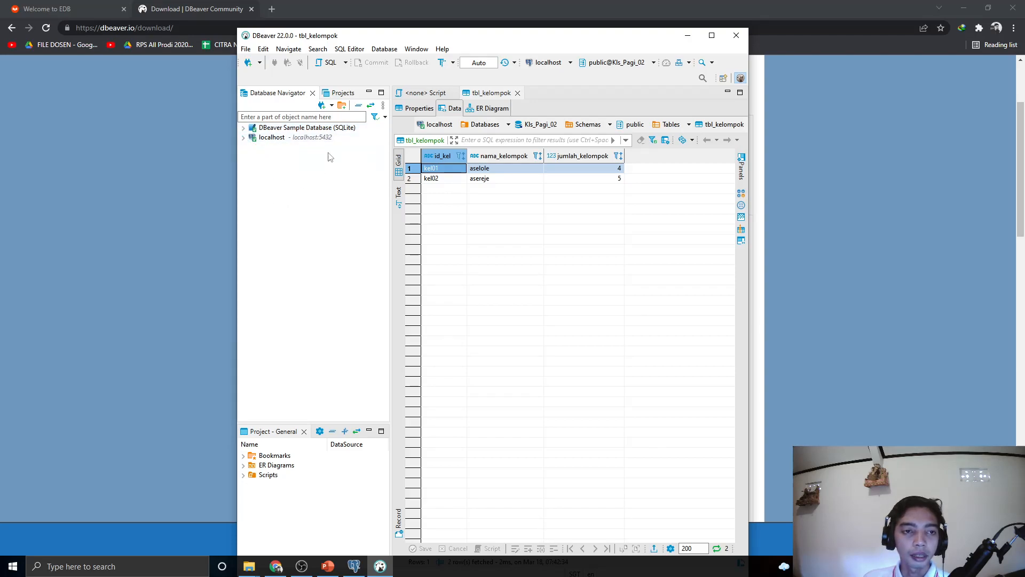
pyautogui.click(712, 35)
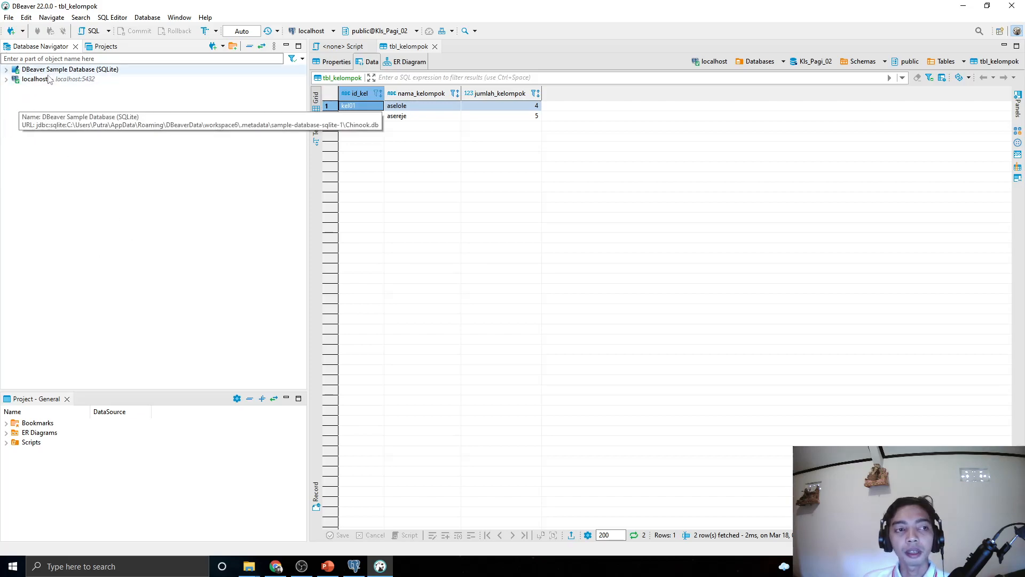
# Delete the localhost connection and close the open SQL script editor
pyautogui.click(40, 79)
pyautogui.press('Delete')
pyautogui.click(570, 287)
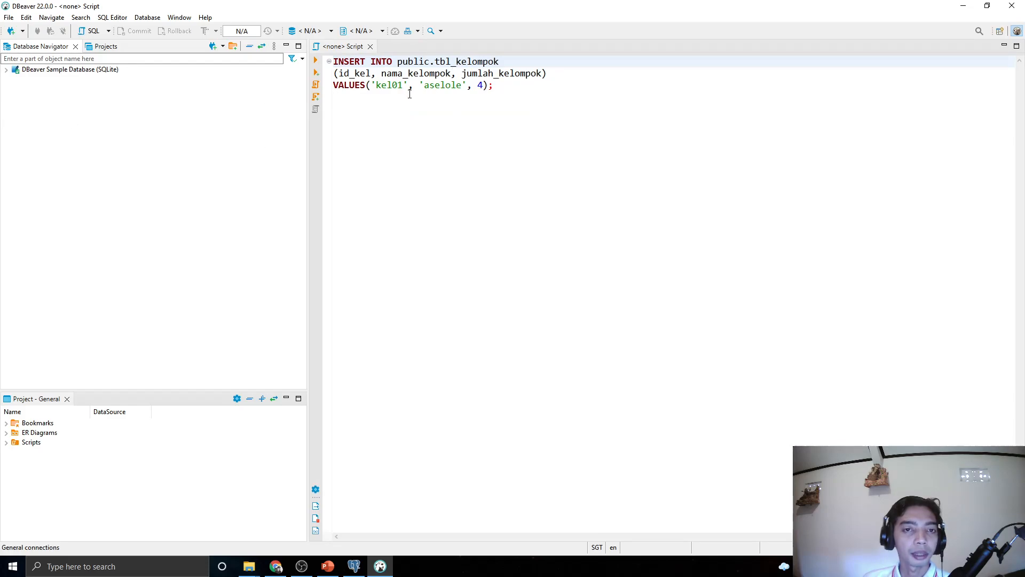
pyautogui.click(370, 47)
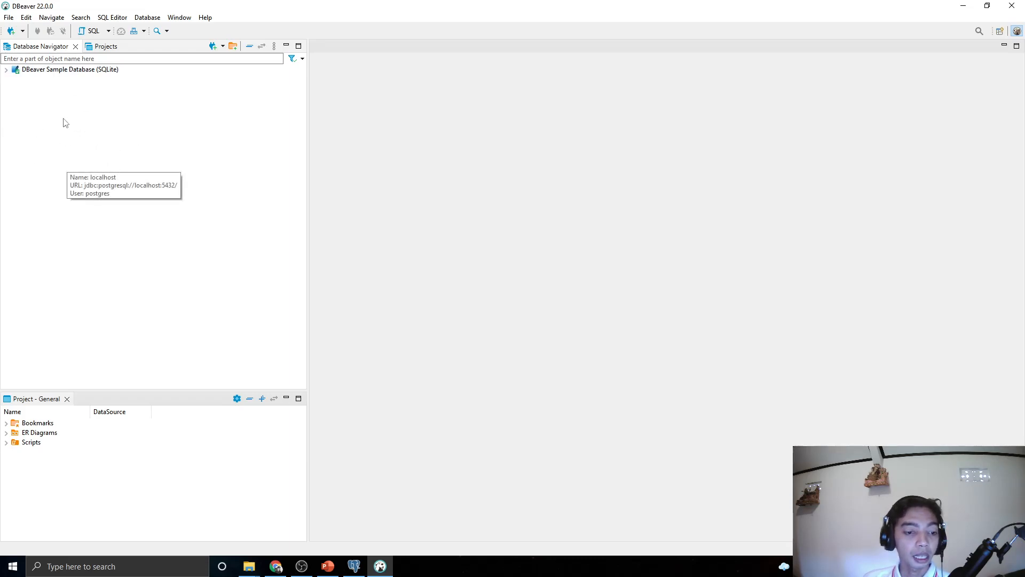
# Start a new PostgreSQL database connection and proceed to its connection settings
pyautogui.click(12, 34)
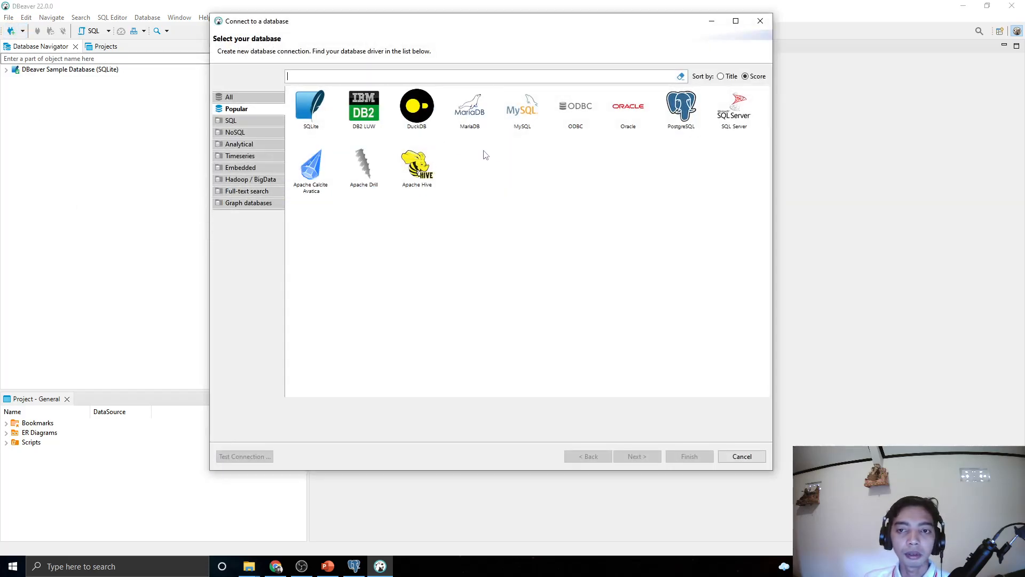
pyautogui.click(701, 111)
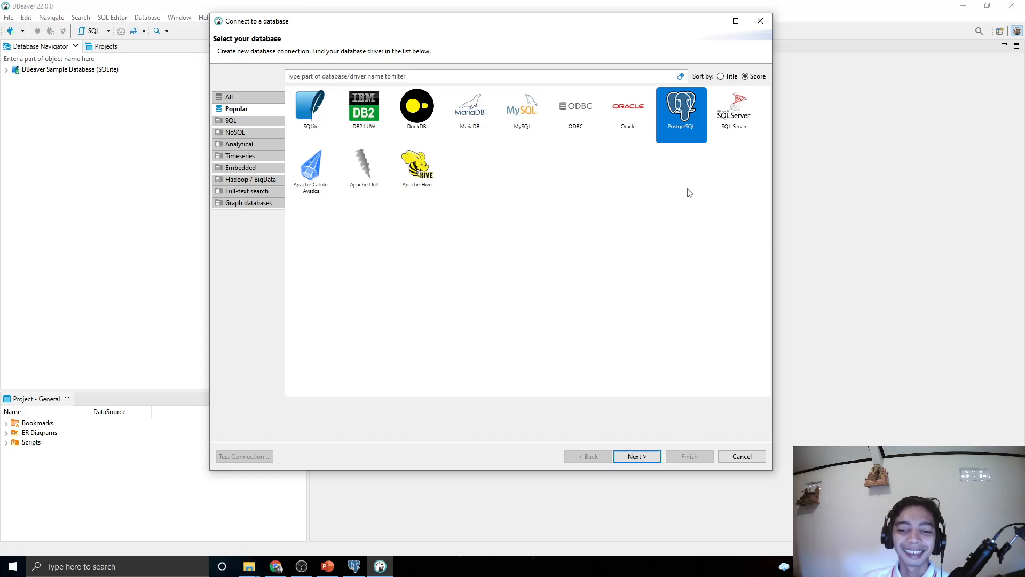
pyautogui.click(620, 457)
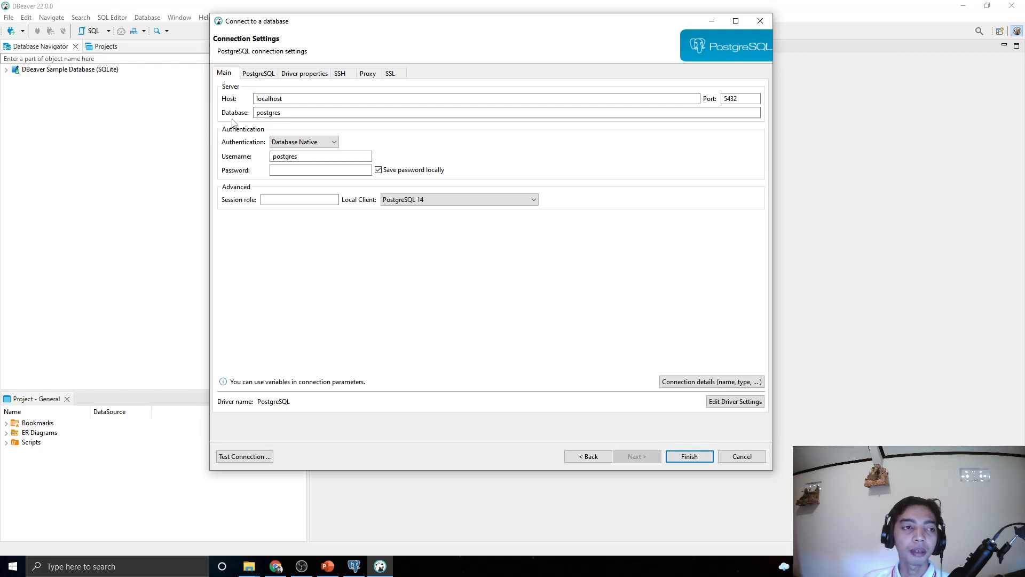
# Clear the Database field, enter the postgres password, and test the connection successfully
pyautogui.doubleClick(272, 112)
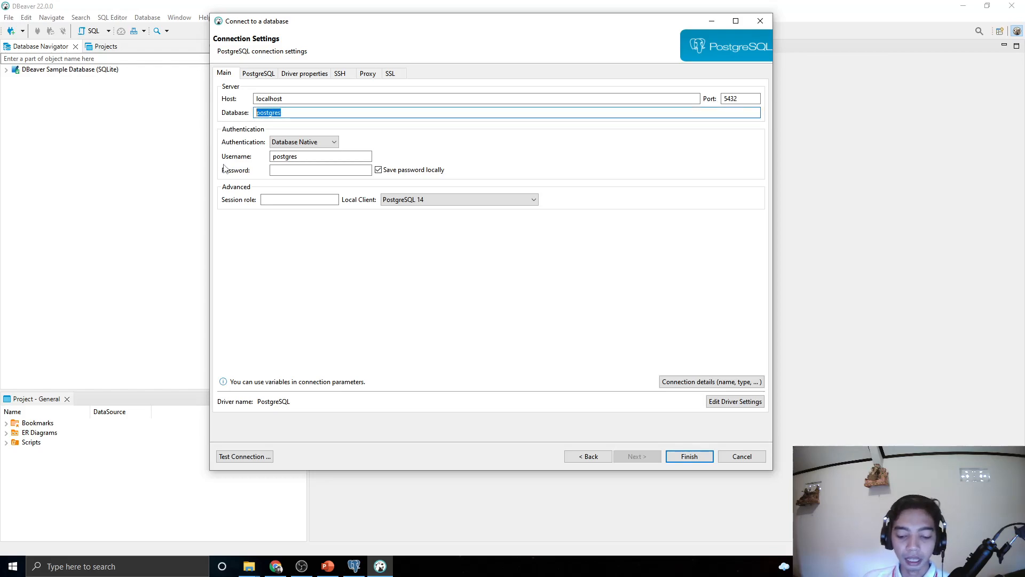
pyautogui.press('BackSpace')
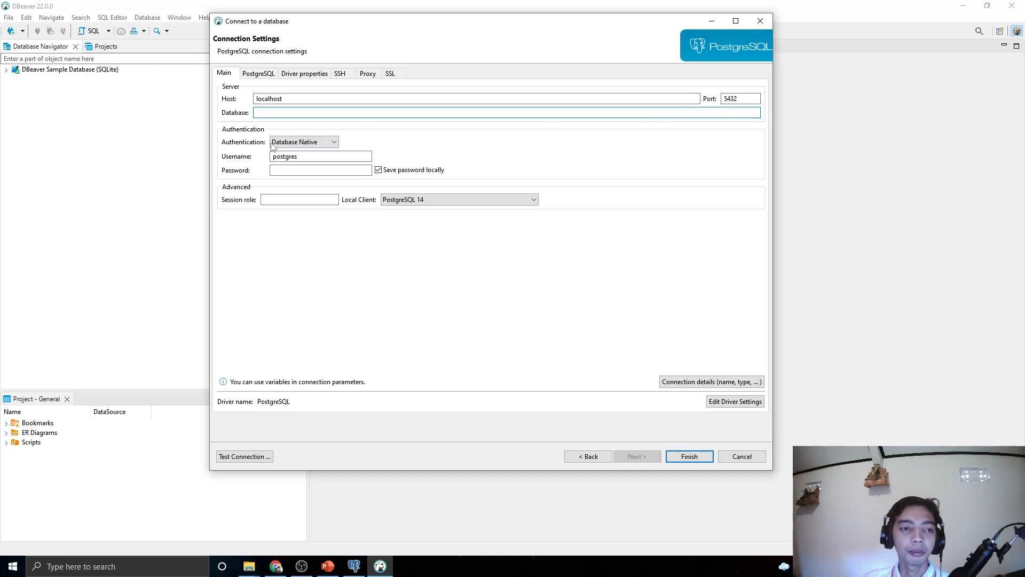
pyautogui.click(296, 170)
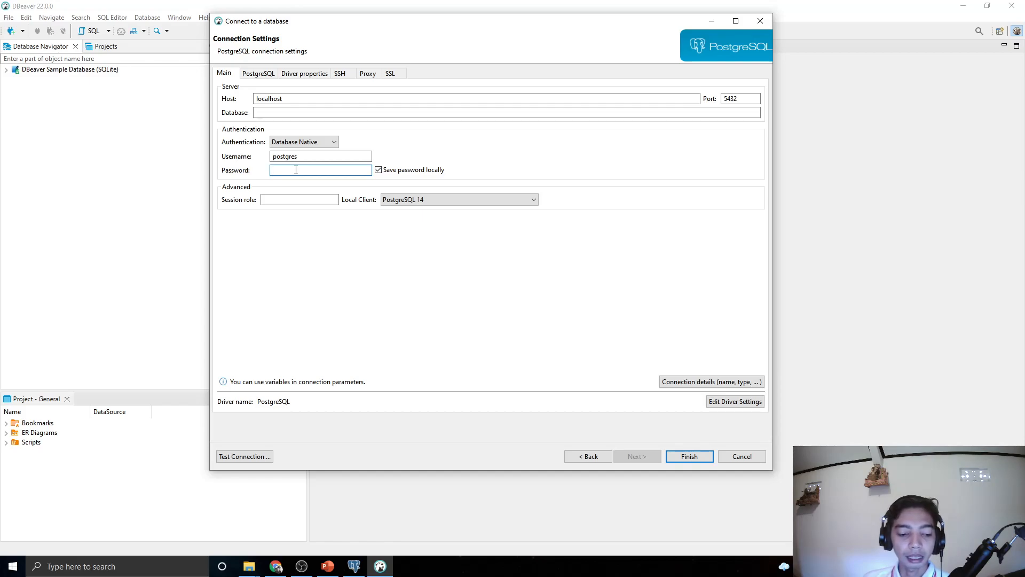
pyautogui.click(354, 566)
pyautogui.click(662, 44)
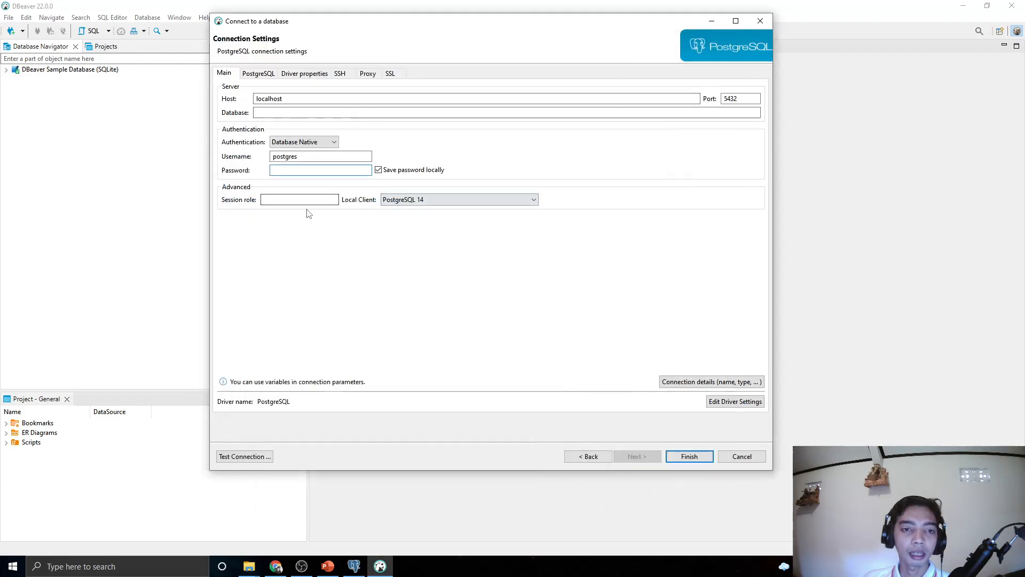
pyautogui.write('•••••••••••')
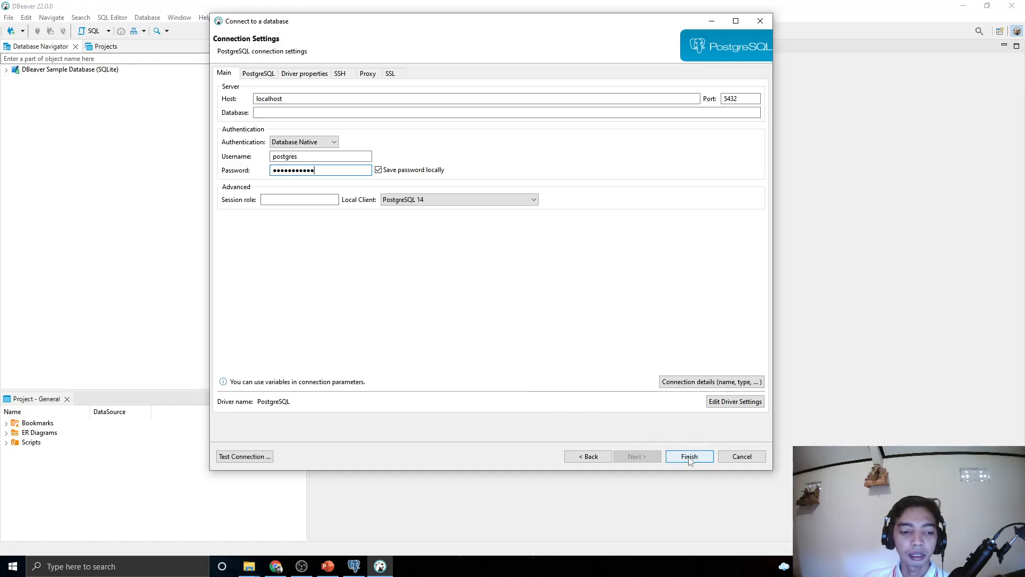
pyautogui.click(245, 456)
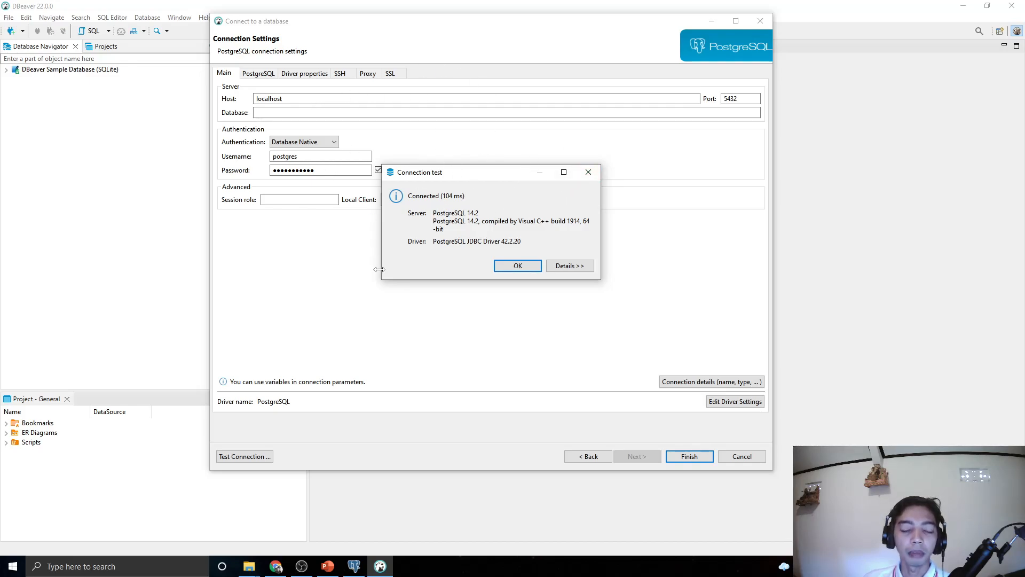
pyautogui.click(519, 266)
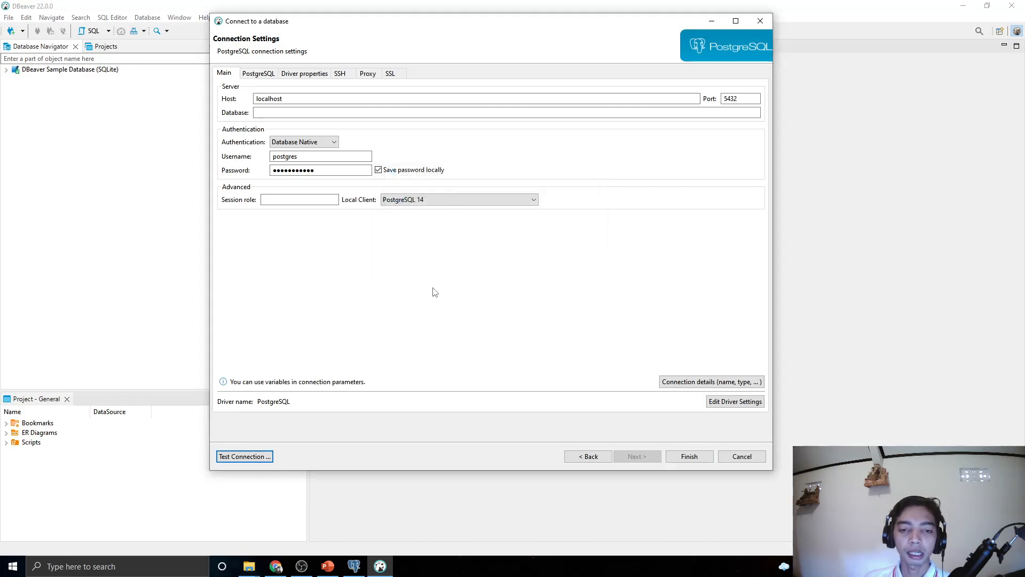
# Finish adding the localhost connection, connect to it, and expand its postgres database
pyautogui.click(688, 456)
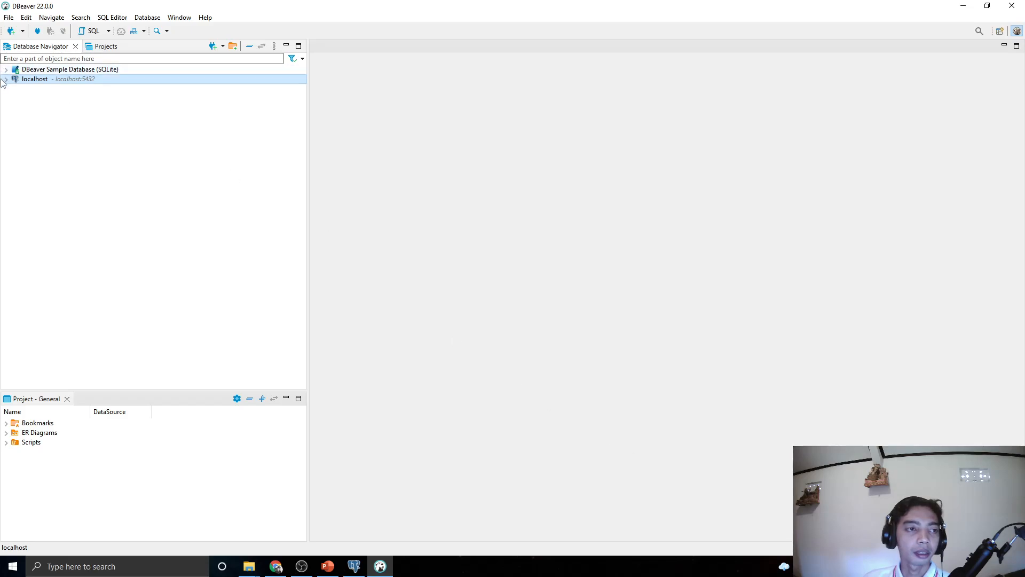
pyautogui.click(6, 79)
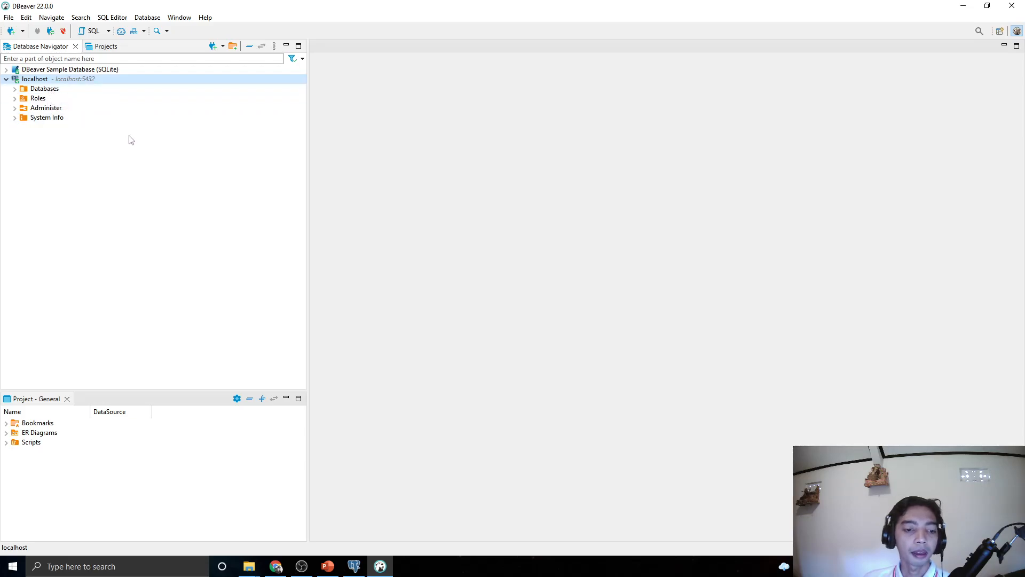
pyautogui.click(15, 89)
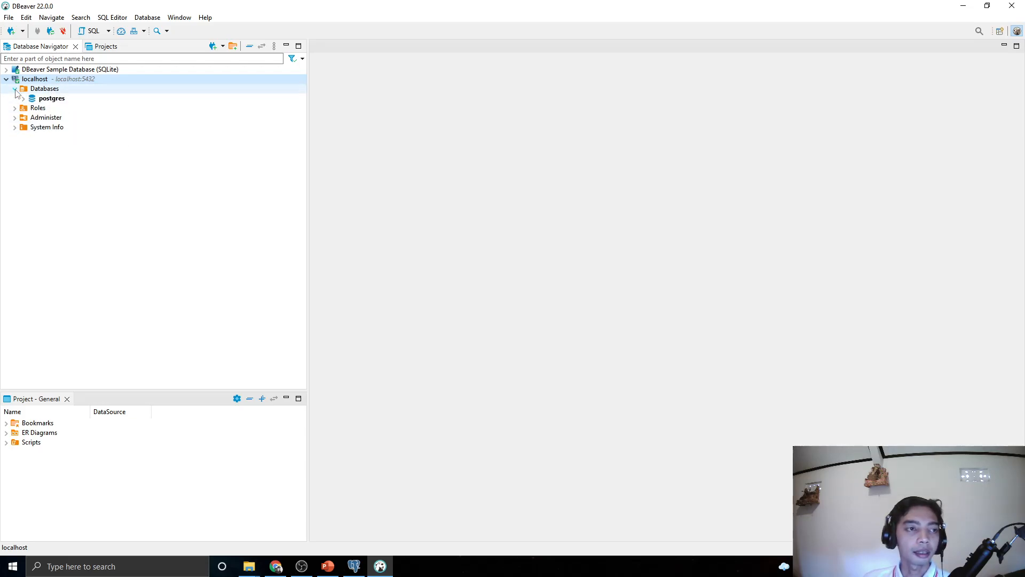
pyautogui.click(23, 99)
pyautogui.click(24, 99)
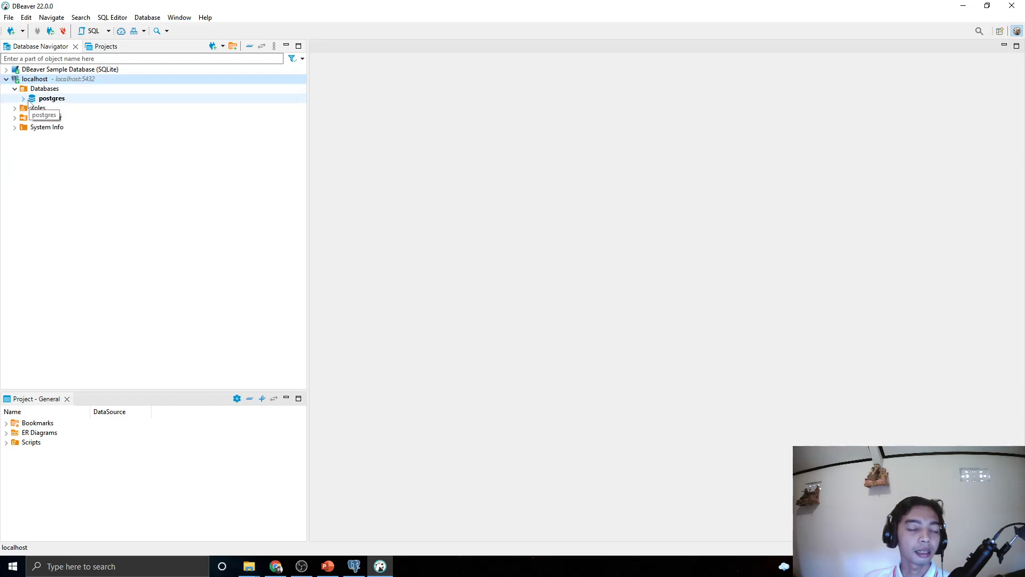
pyautogui.doubleClick(28, 100)
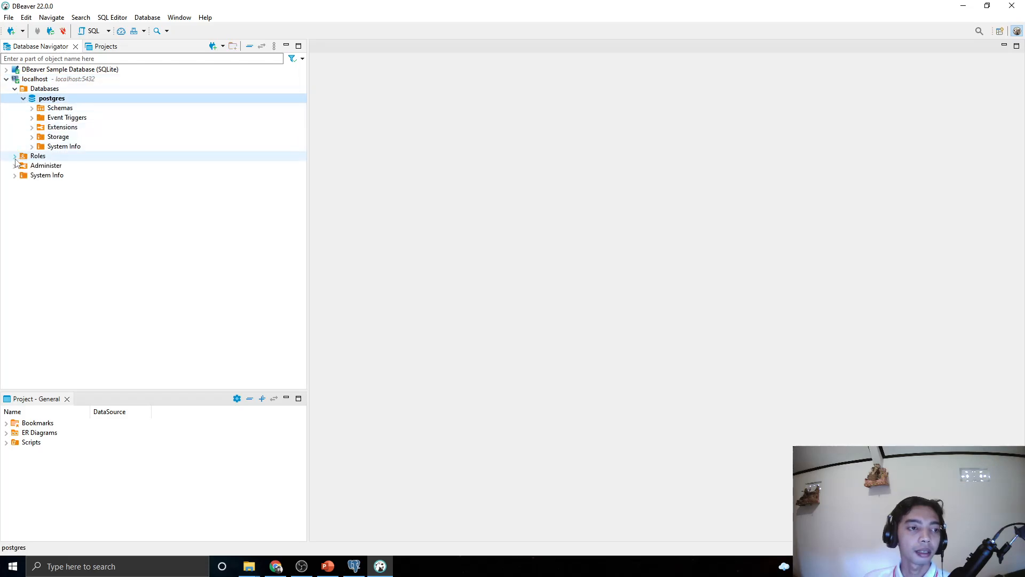
# Browse the Roles and postgres nodes, ending with the Databases group selected
pyautogui.click(15, 157)
pyautogui.click(15, 156)
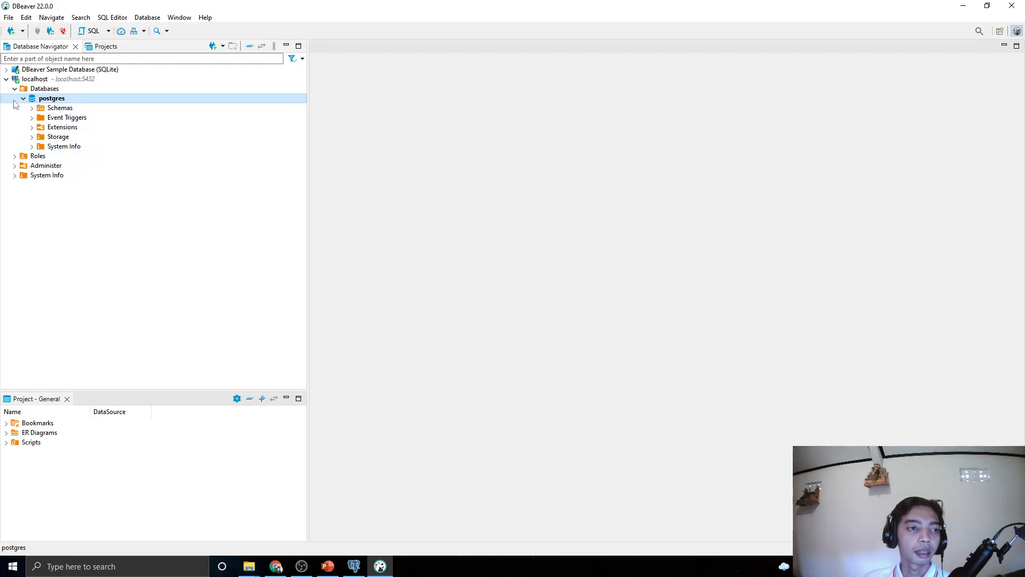
pyautogui.click(23, 100)
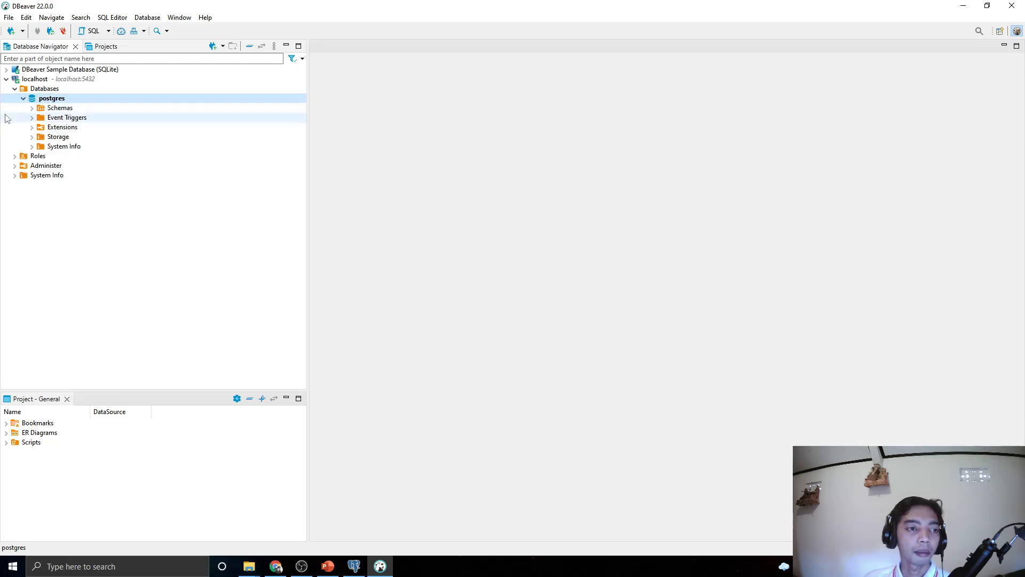
pyautogui.click(24, 99)
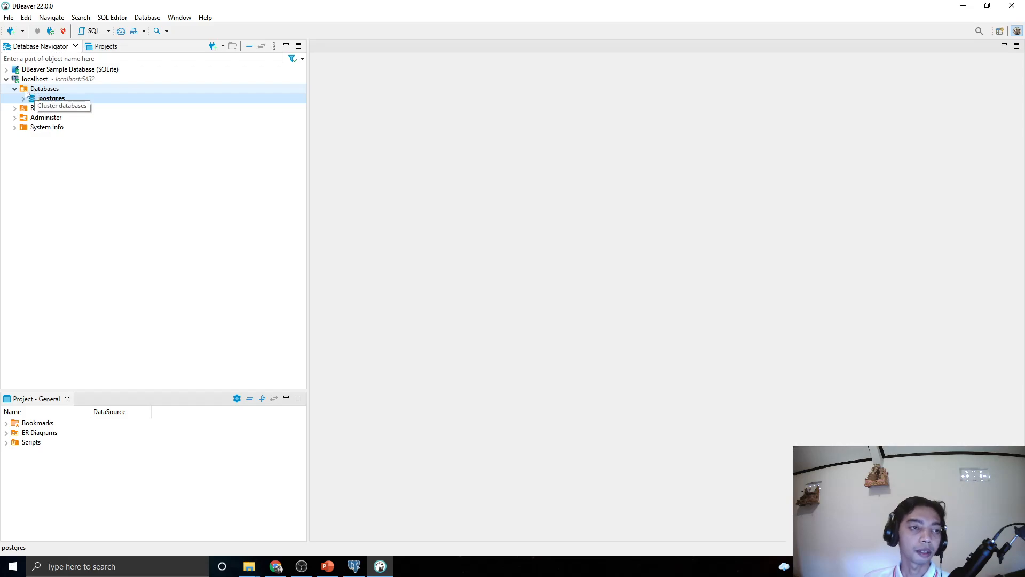
pyautogui.click(15, 88)
pyautogui.click(41, 86)
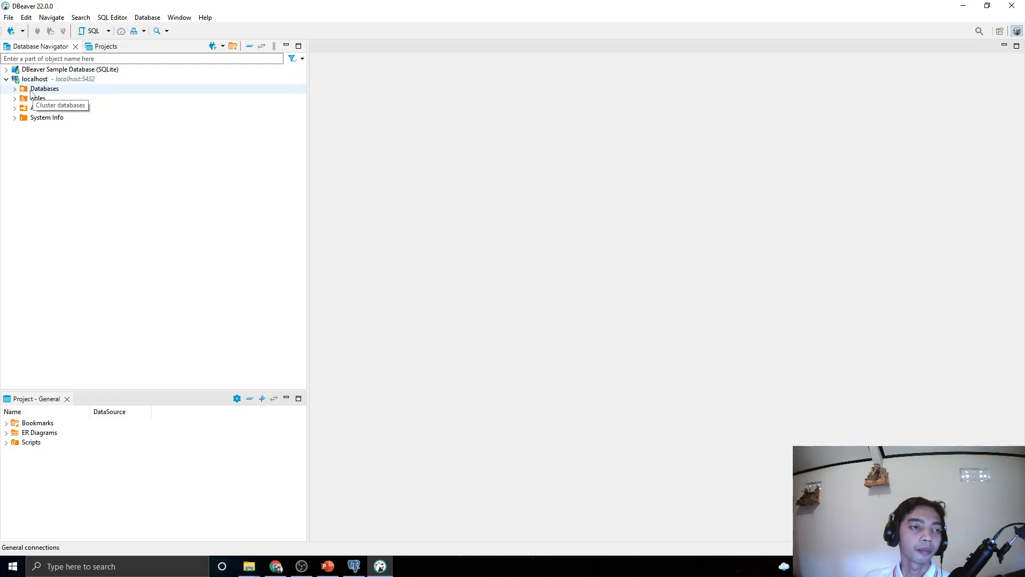
pyautogui.click(15, 89)
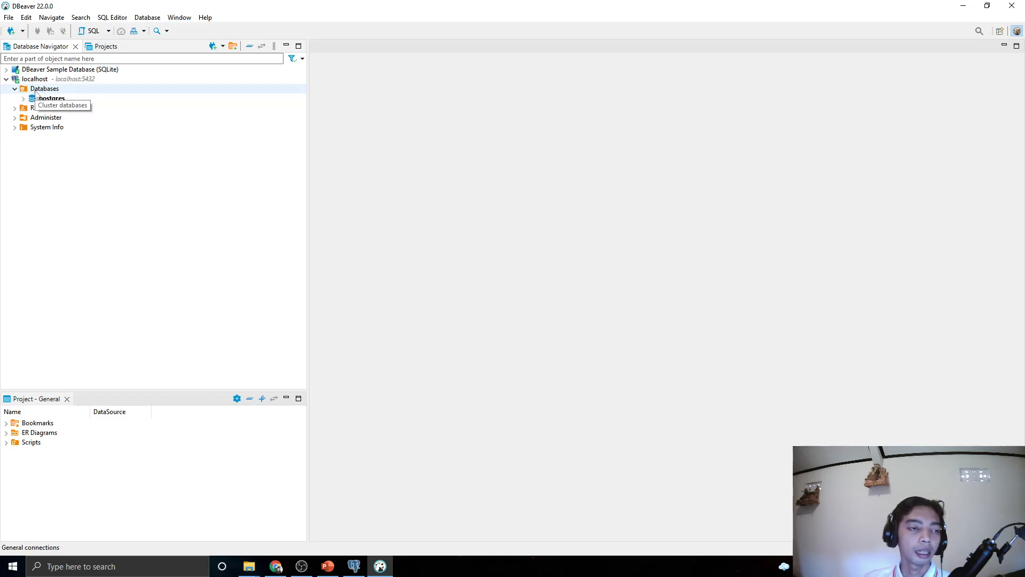
pyautogui.click(36, 92)
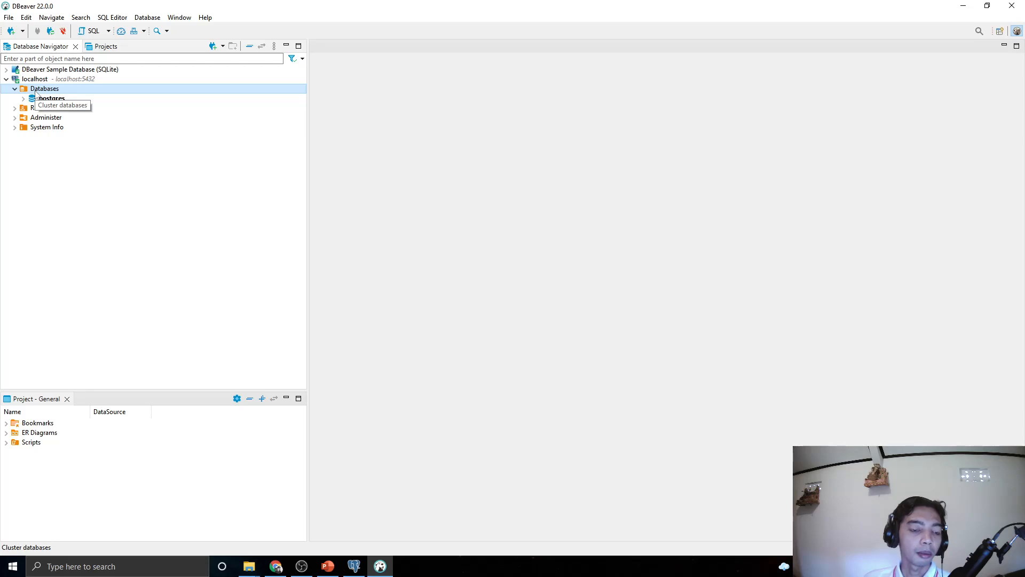
# Create a new database named dbBDL from the Databases context menu
pyautogui.rightClick(35, 92)
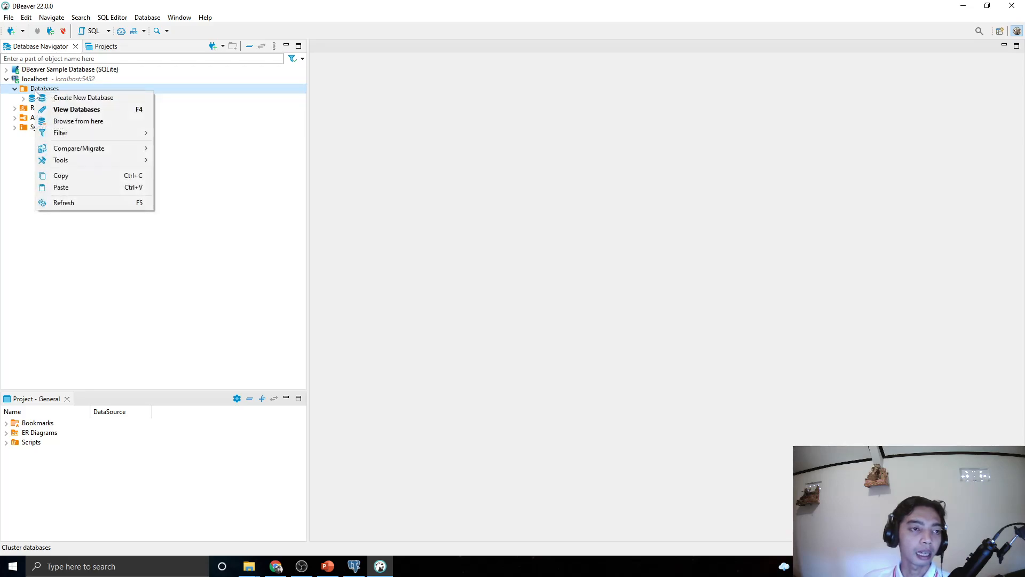
pyautogui.click(67, 98)
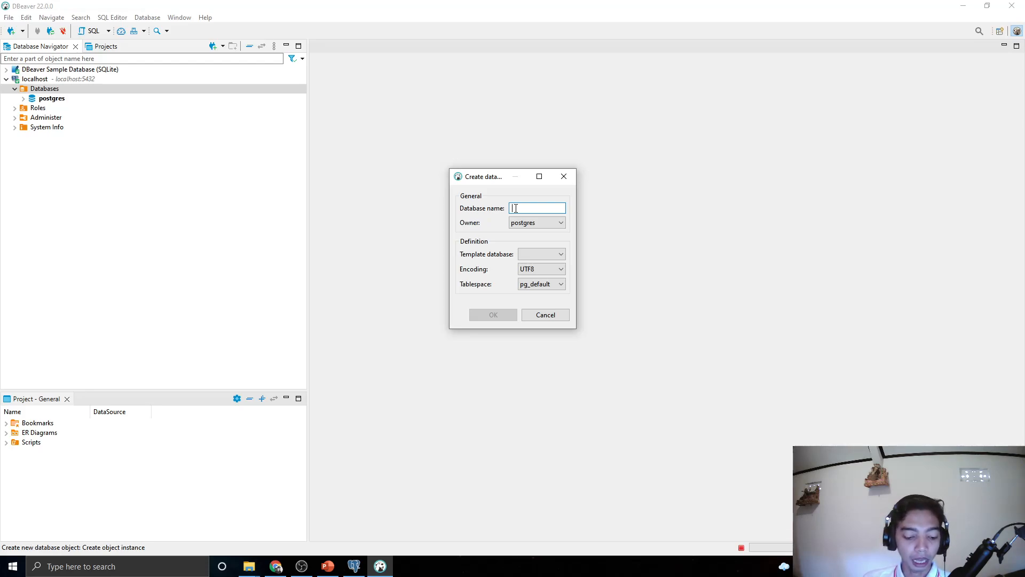
pyautogui.write('BDL')
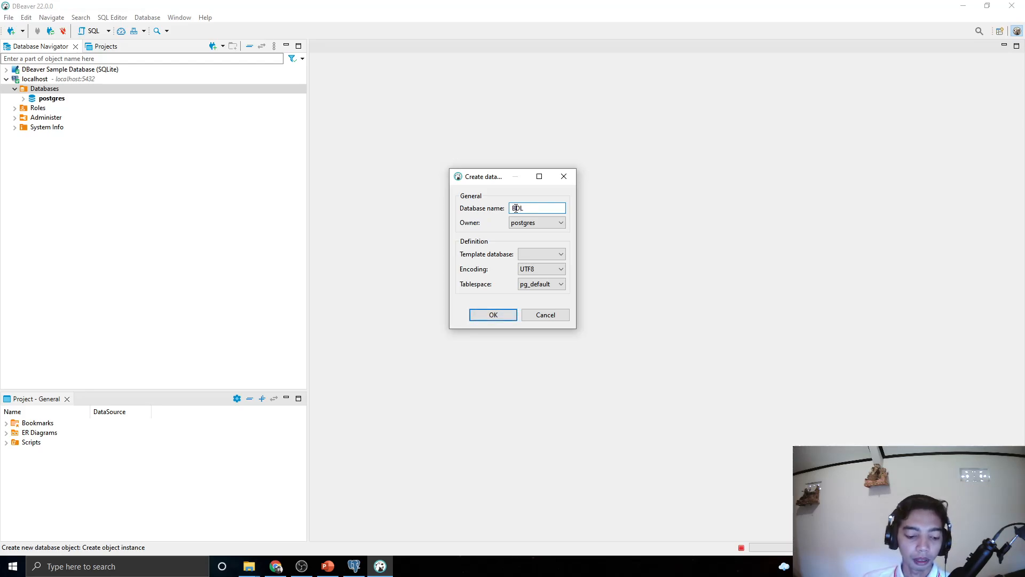
pyautogui.write('db')
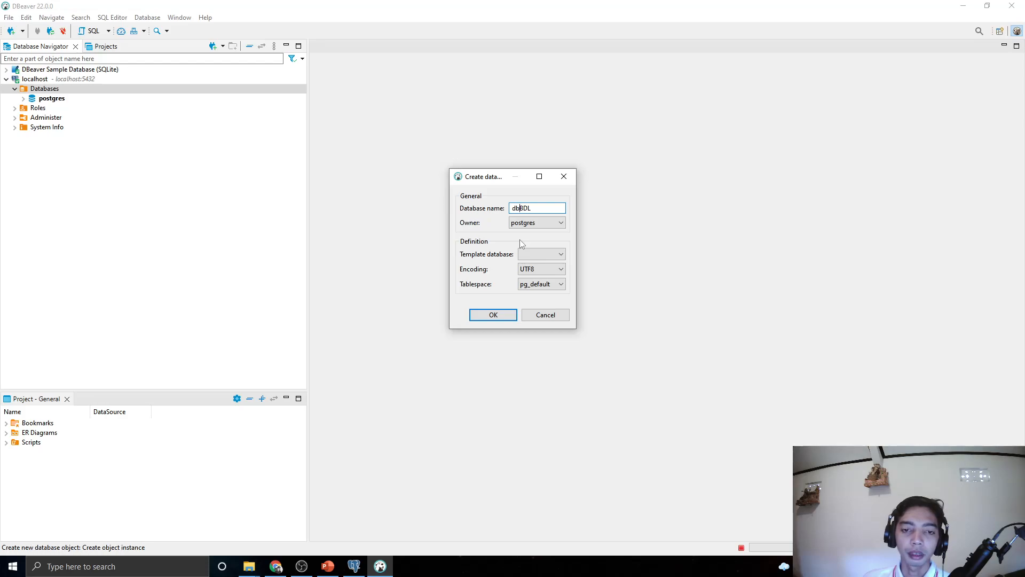
pyautogui.click(541, 209)
# Create the dbBDL database and expand it to public > Tables in the navigator
pyautogui.click(494, 317)
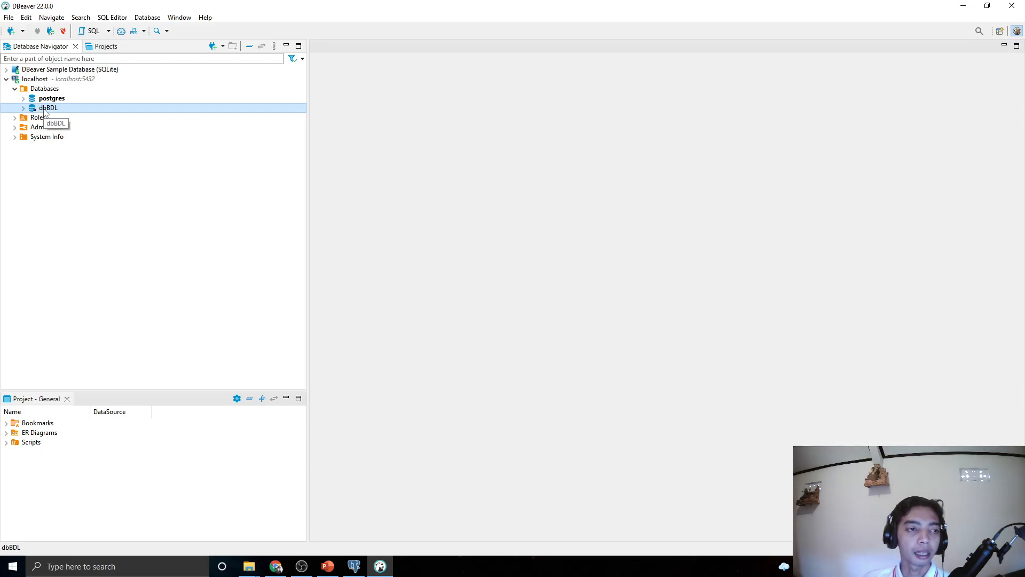
pyautogui.click(25, 108)
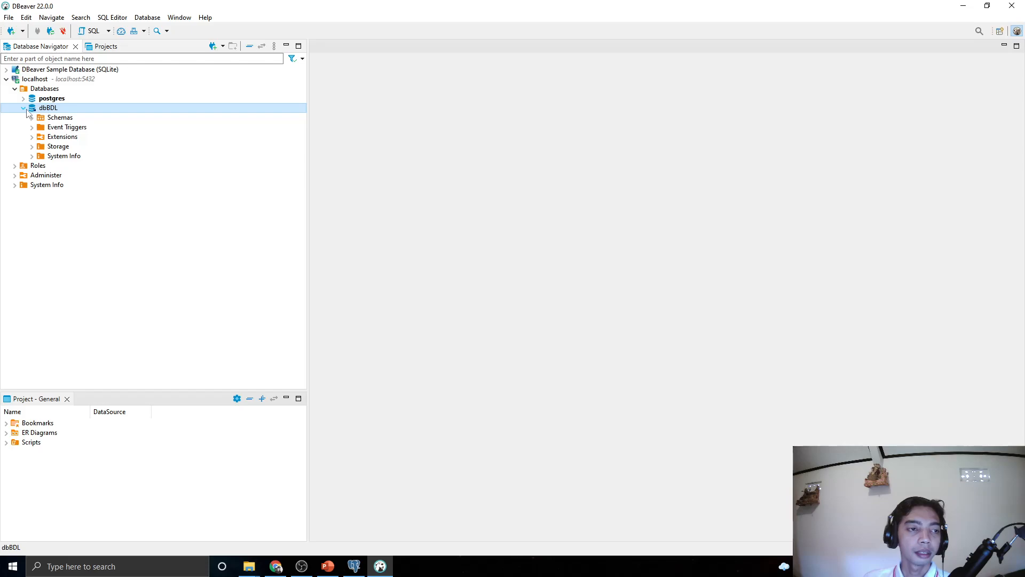
pyautogui.click(32, 118)
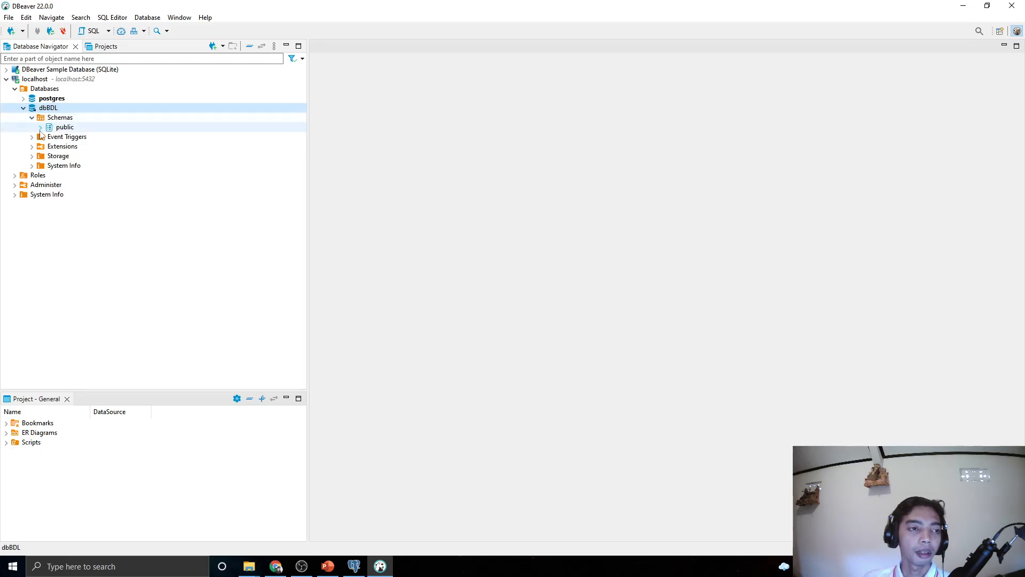
pyautogui.click(40, 131)
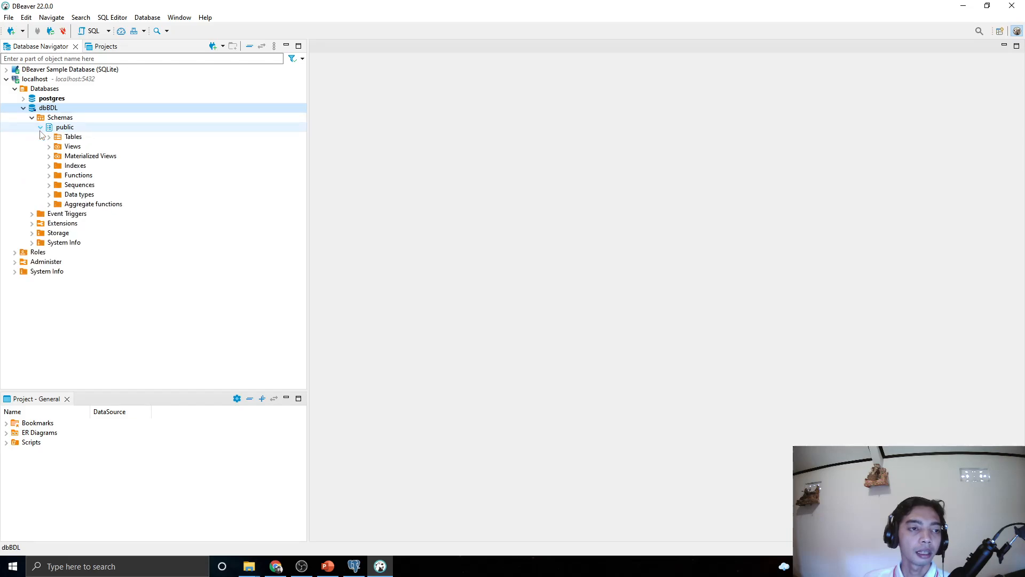
pyautogui.click(66, 138)
pyautogui.click(67, 138)
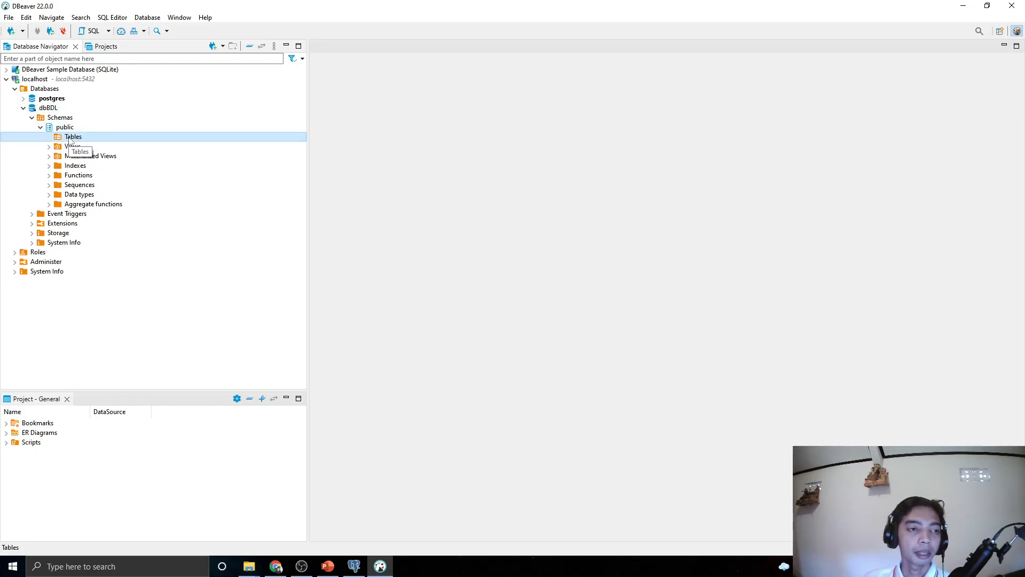
# Start a new table under public's Tables and name it kl_pagi01
pyautogui.rightClick(70, 139)
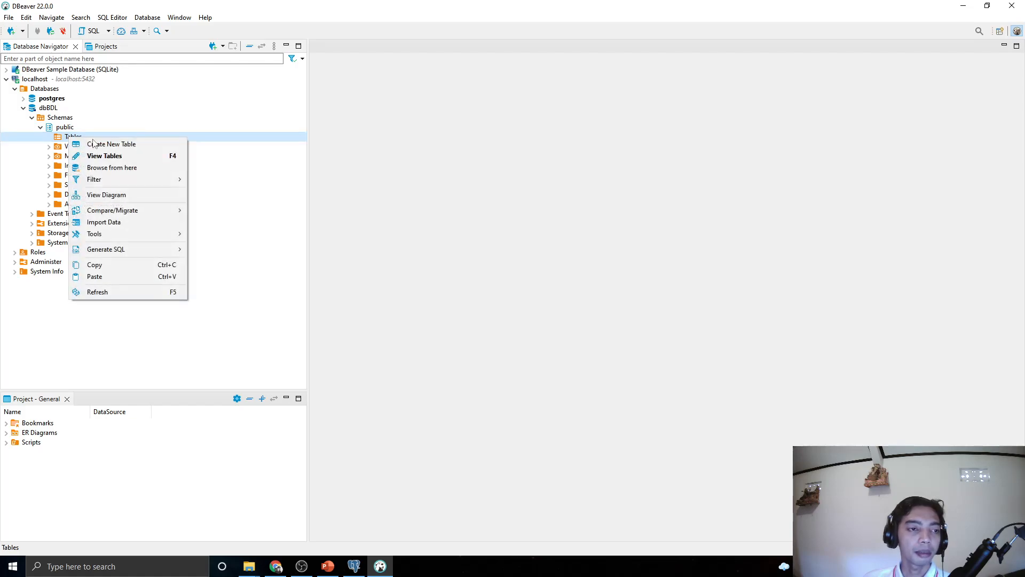
pyautogui.click(103, 145)
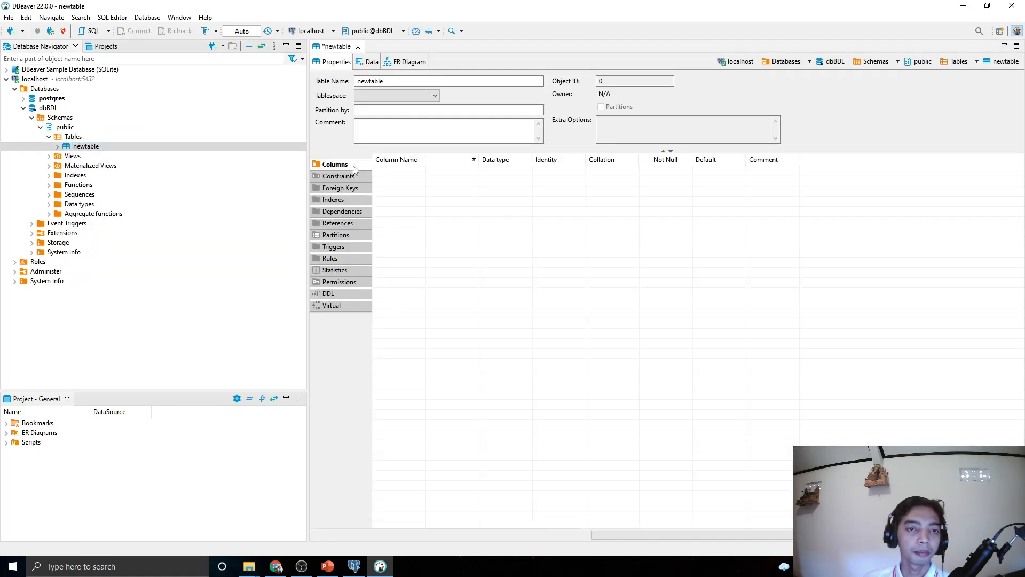
pyautogui.rightClick(76, 138)
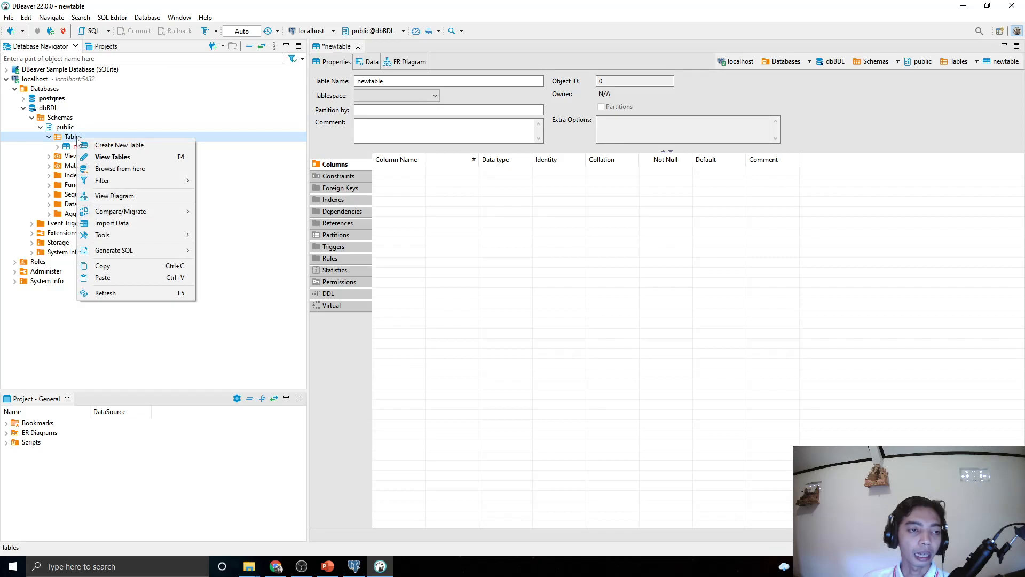
pyautogui.click(15, 166)
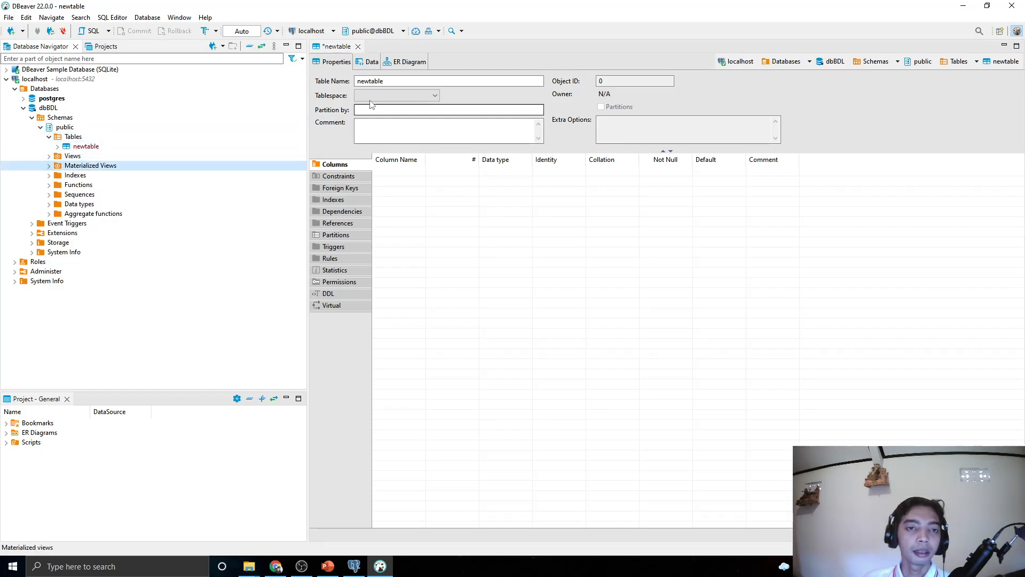
pyautogui.doubleClick(370, 83)
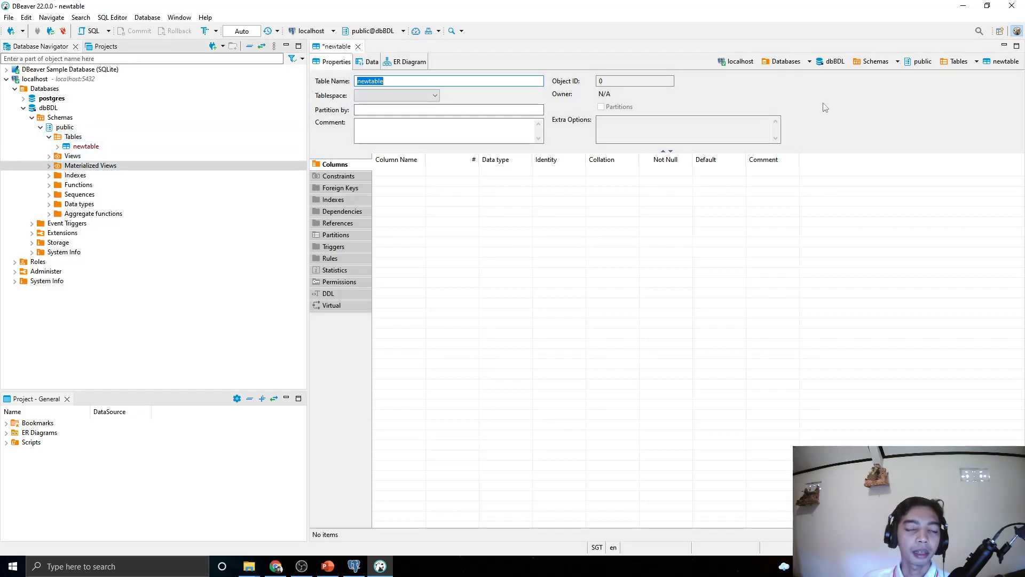
pyautogui.write('Kelas')
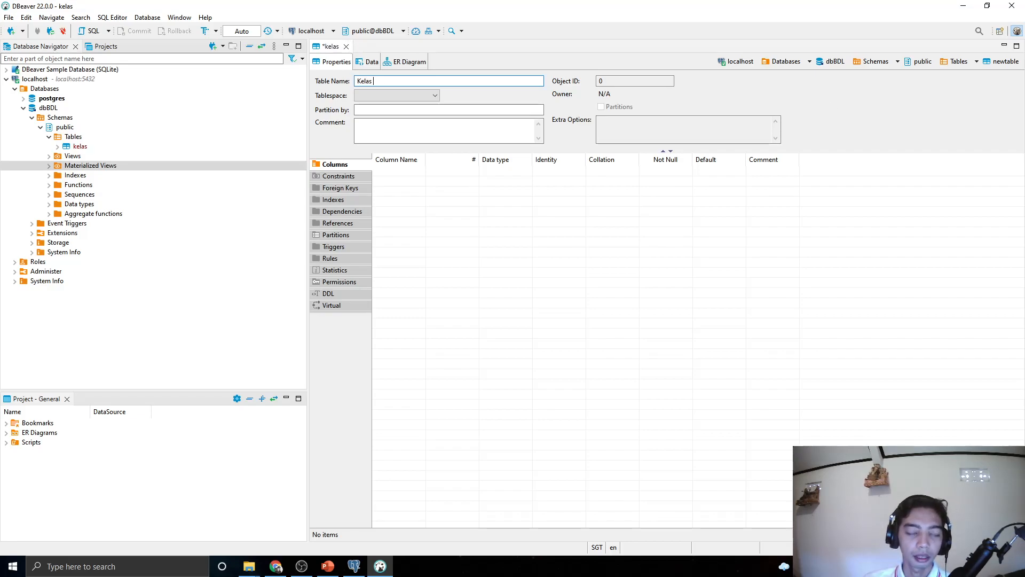
pyautogui.press('BackSpace')
pyautogui.press('BackSpace')
pyautogui.press('BackSpace')
pyautogui.press('BackSpace')
pyautogui.press('BackSpace')
pyautogui.write('Kl')
pyautogui.press('BackSpace')
pyautogui.press('BackSpace')
pyautogui.write('kl')
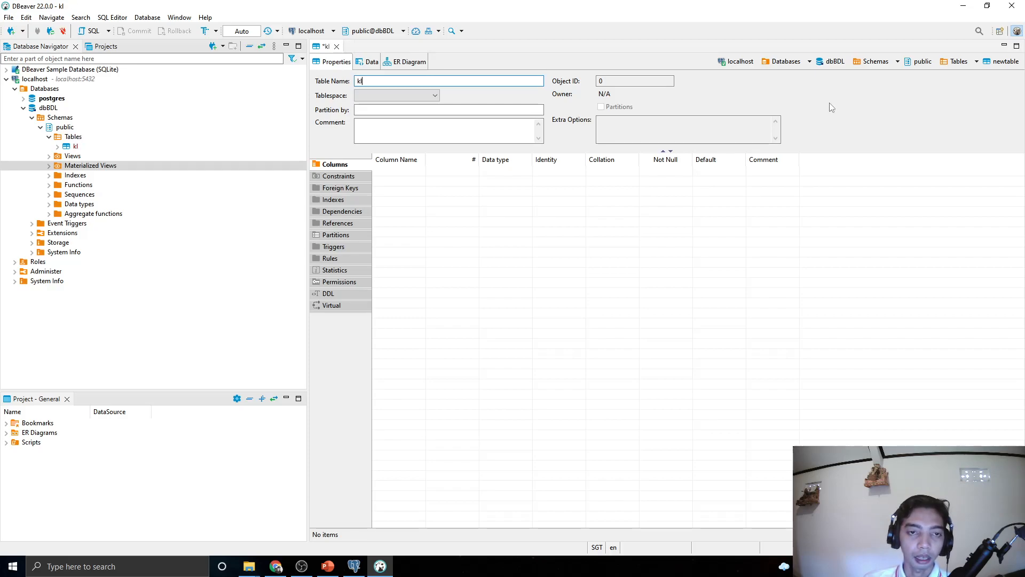
pyautogui.write('_PA')
pyautogui.press('BackSpace')
pyautogui.press('BackSpace')
pyautogui.write('pagi01')
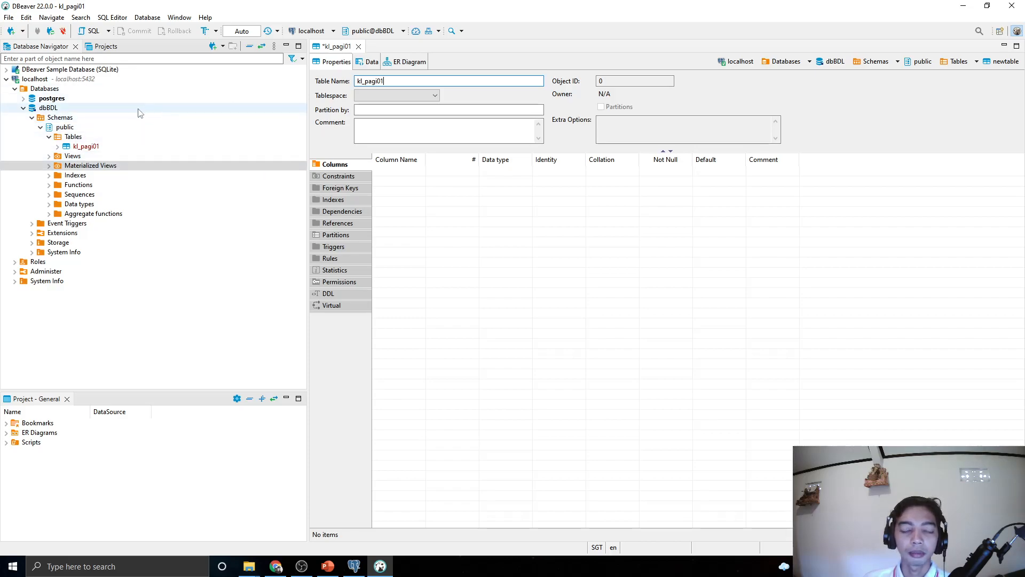
# Save kl_pagi01 and persist its CREATE TABLE to the database
pyautogui.click(9, 18)
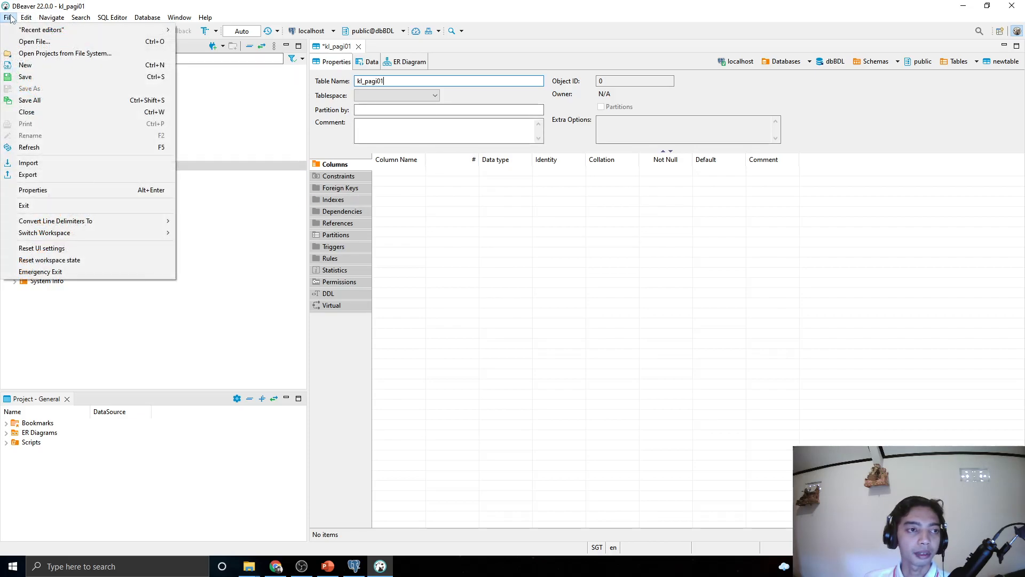
pyautogui.click(29, 77)
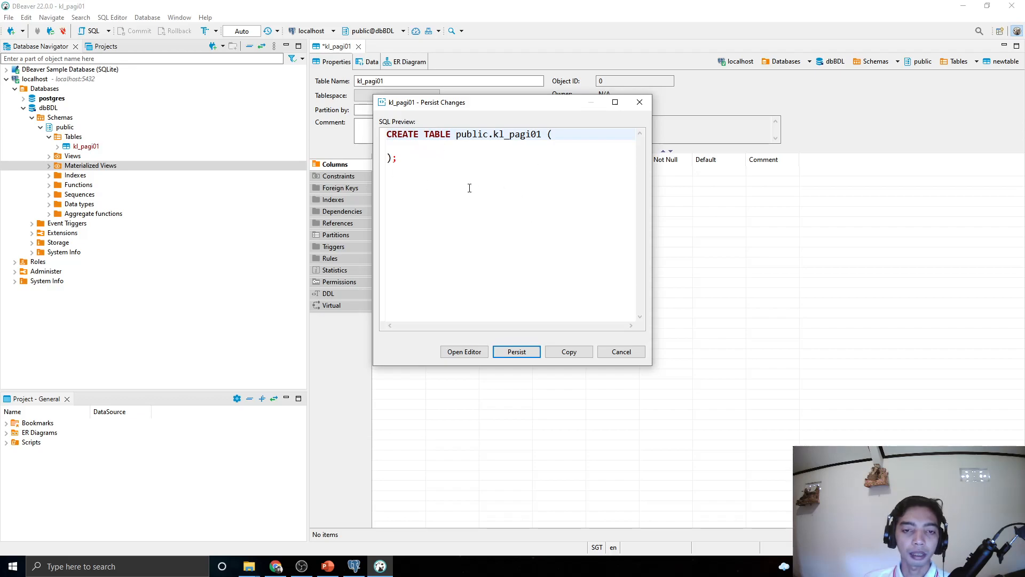
pyautogui.click(516, 352)
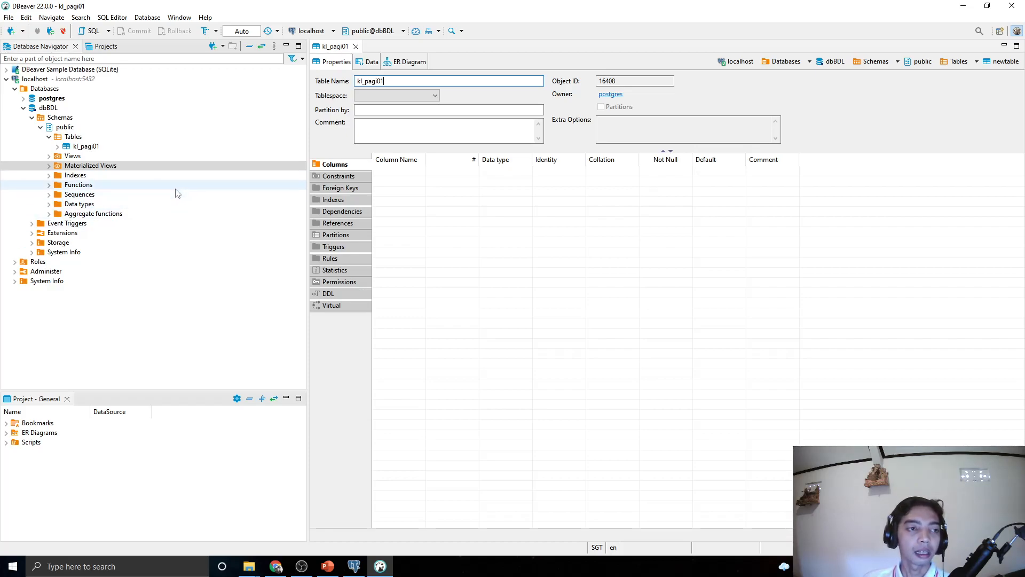
# Start another new table in public and name it kl_pagi02
pyautogui.rightClick(62, 137)
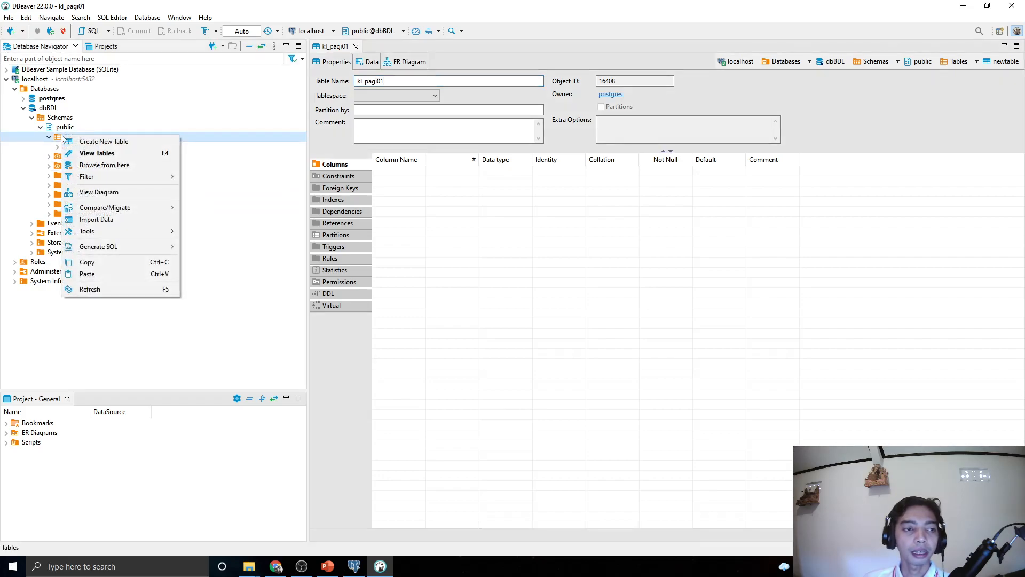
pyautogui.click(89, 143)
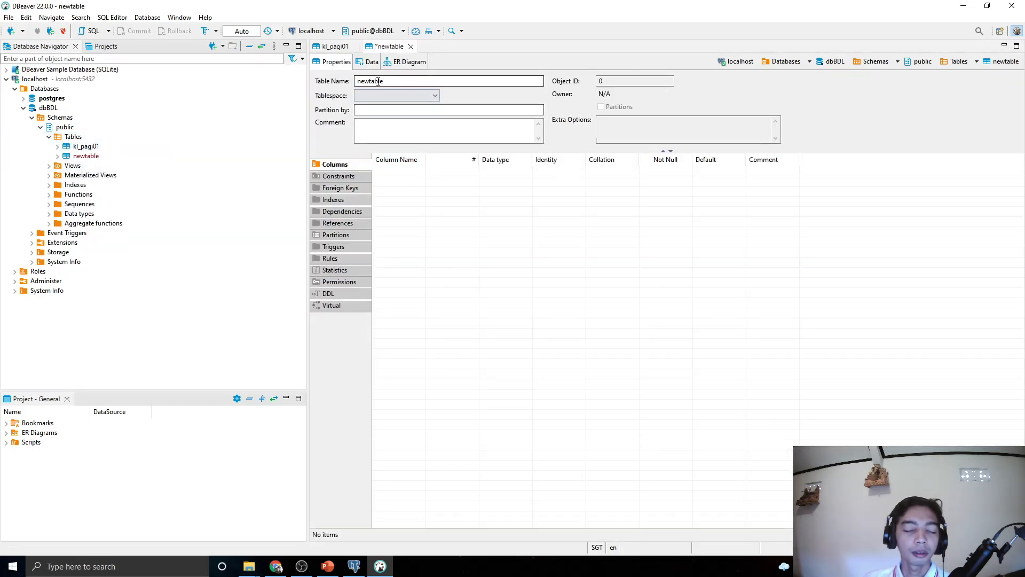
pyautogui.doubleClick(377, 81)
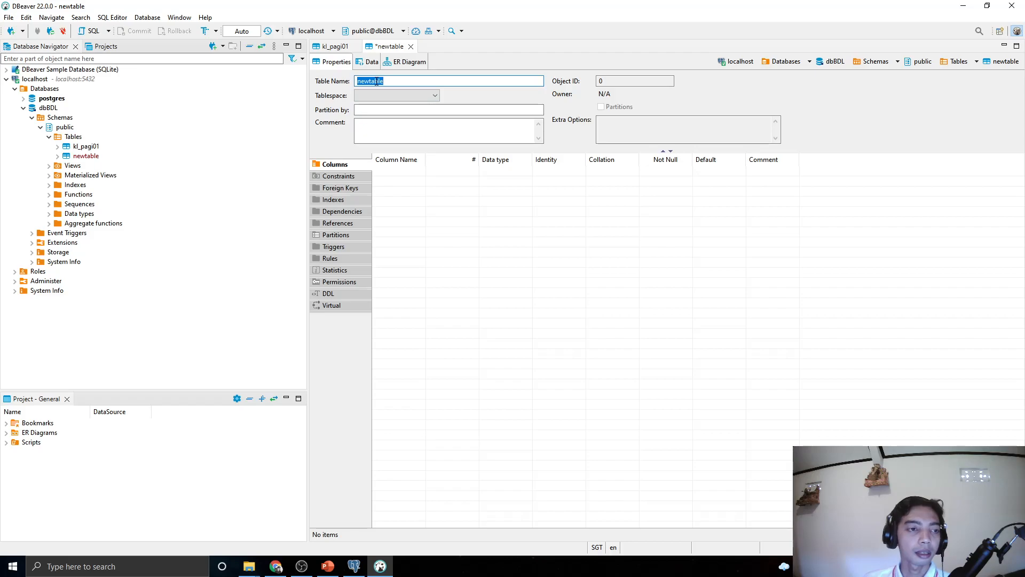
pyautogui.write('kl_')
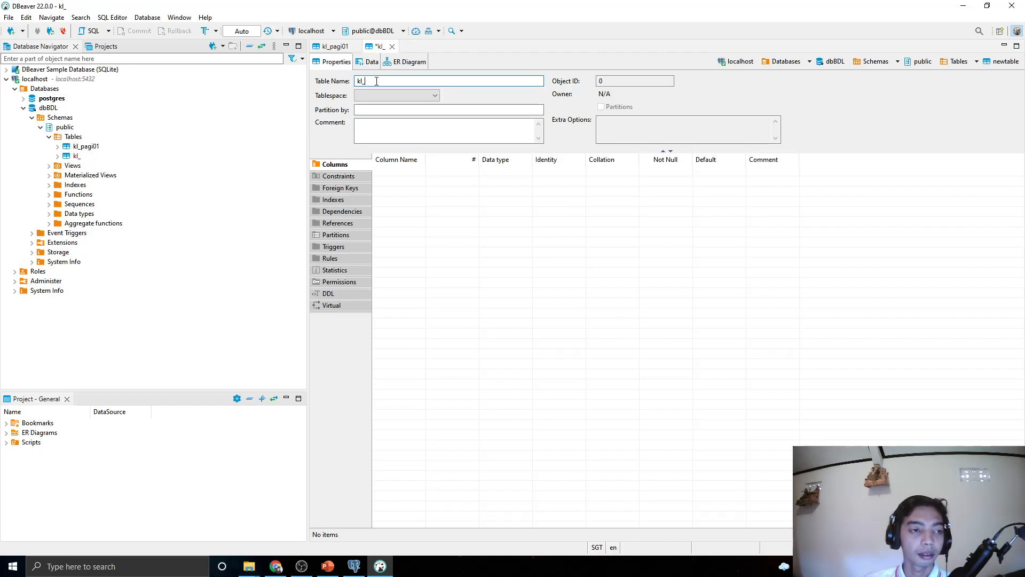
pyautogui.write('pagi')
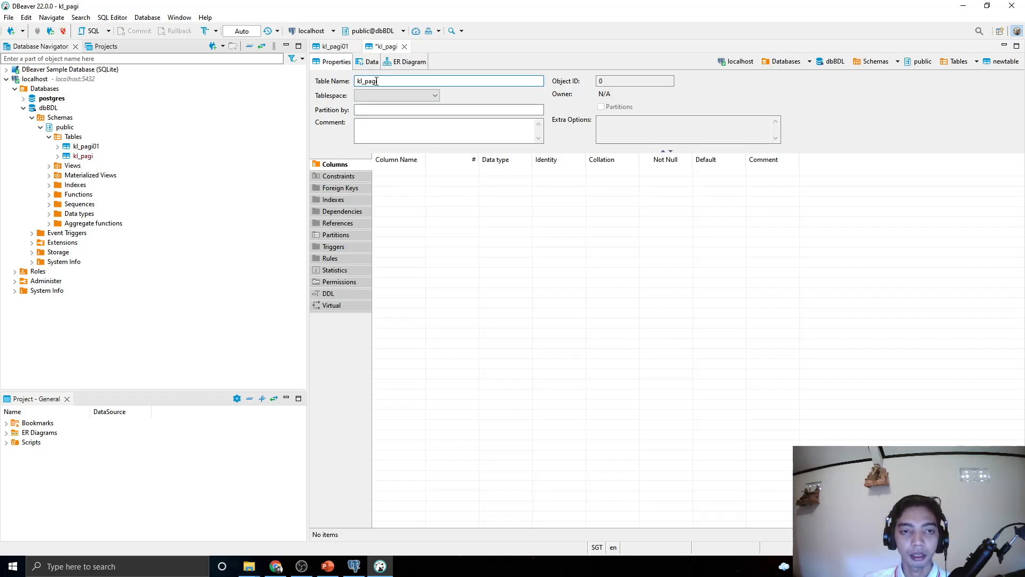
pyautogui.write('01')
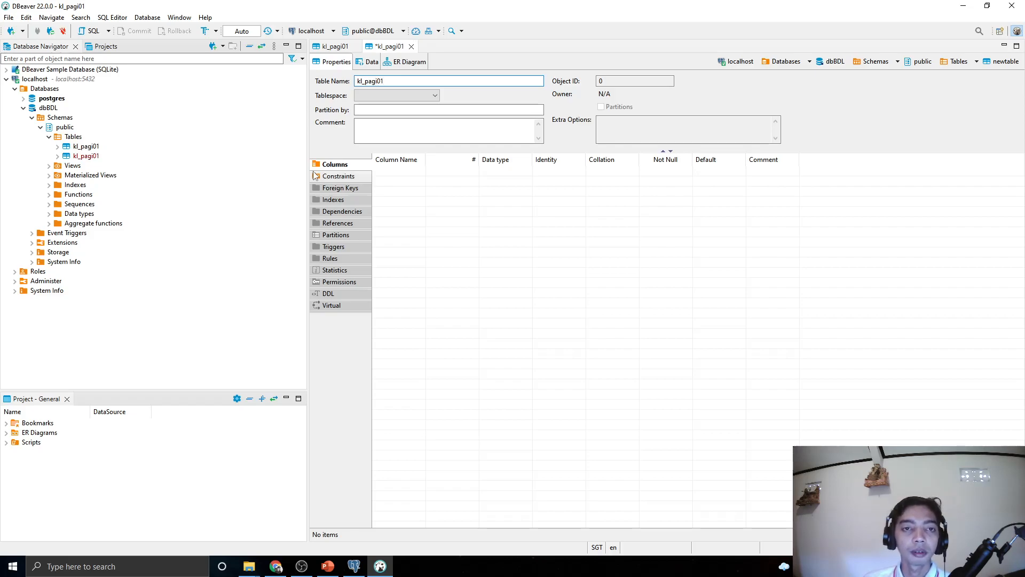
pyautogui.press('BackSpace')
pyautogui.write('2')
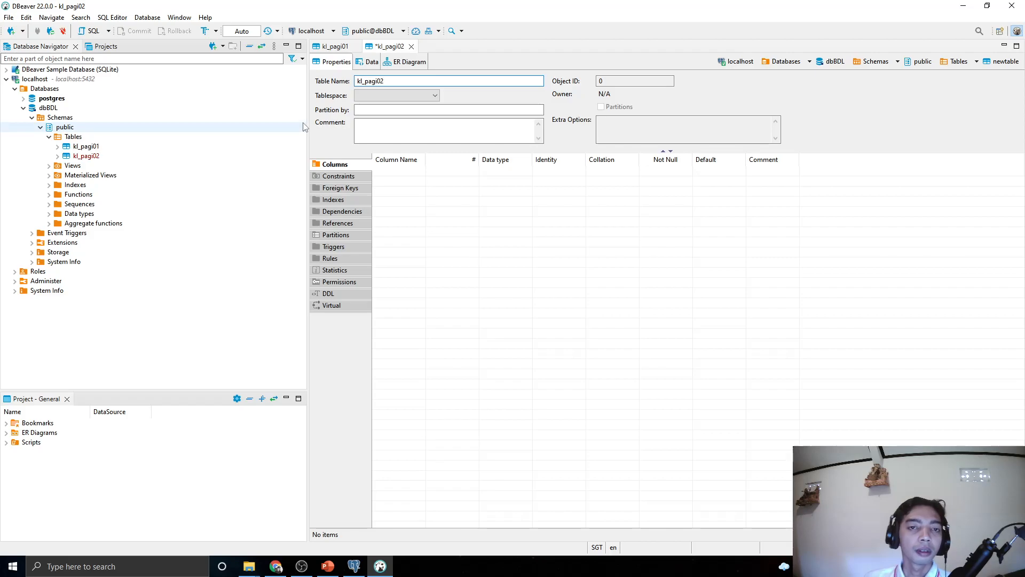
# Save and persist kl_pagi02, then select kl_pagi01 in the tree
pyautogui.click(8, 17)
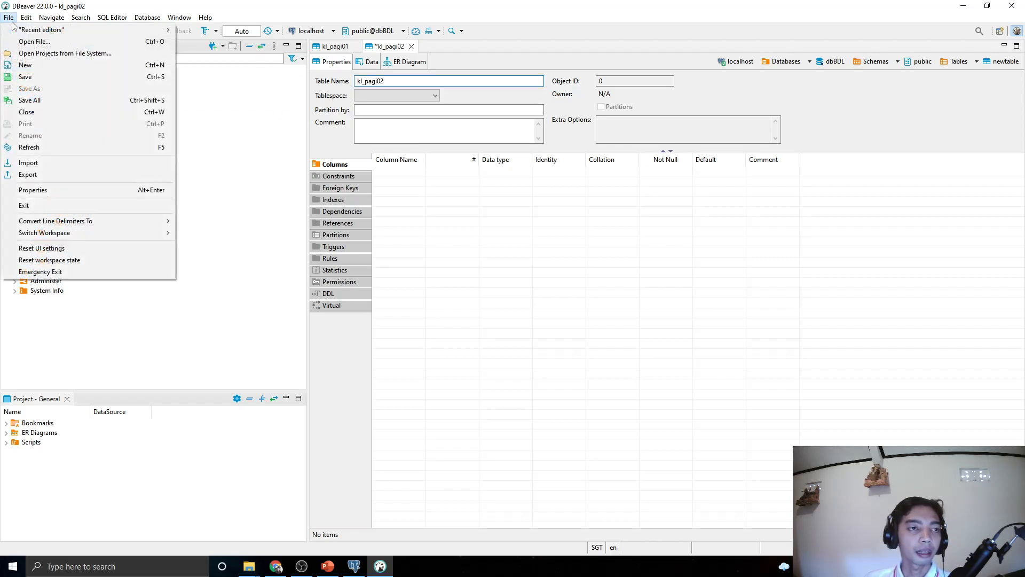
pyautogui.click(40, 80)
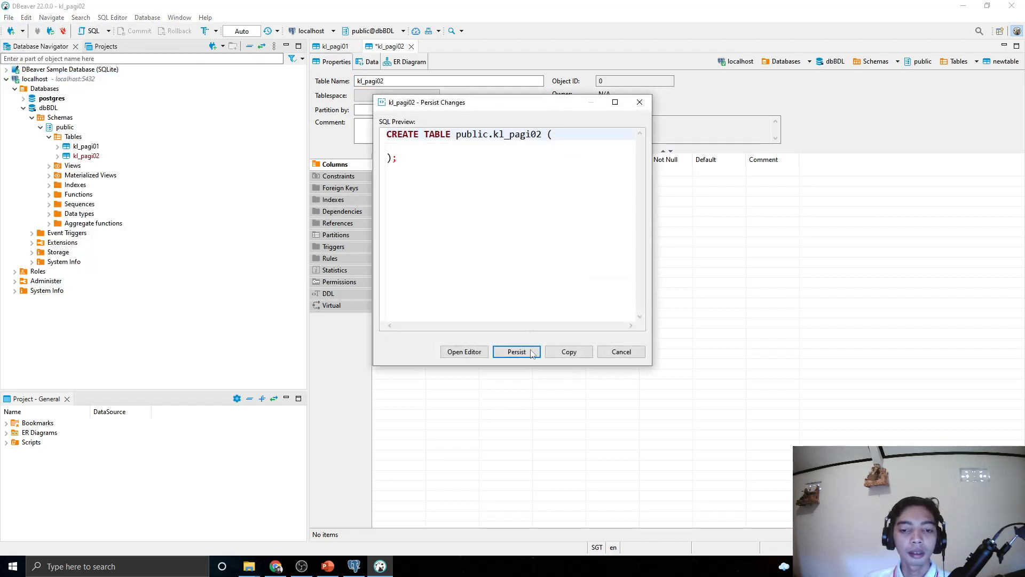
pyautogui.click(516, 351)
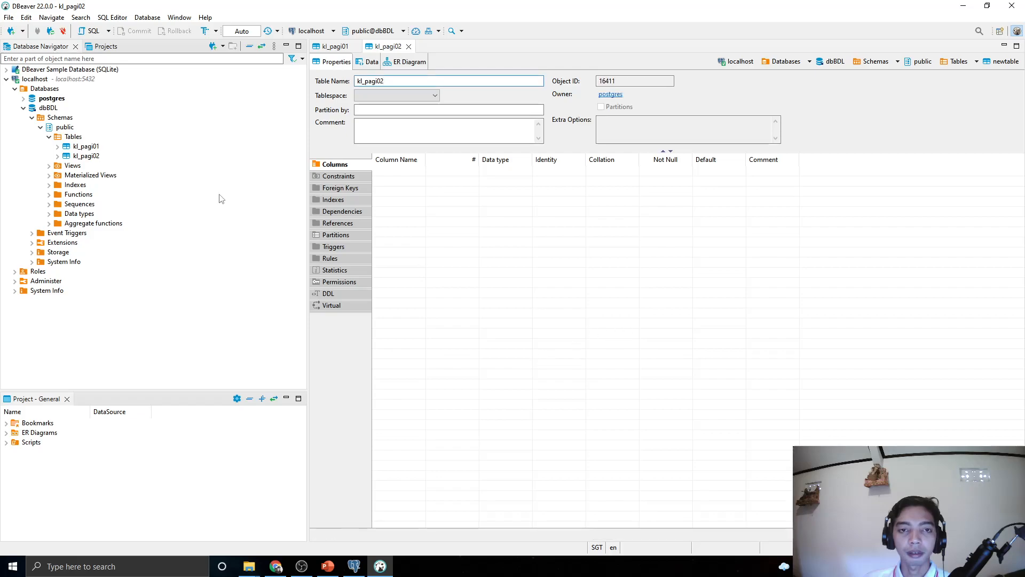
pyautogui.click(197, 280)
pyautogui.click(71, 148)
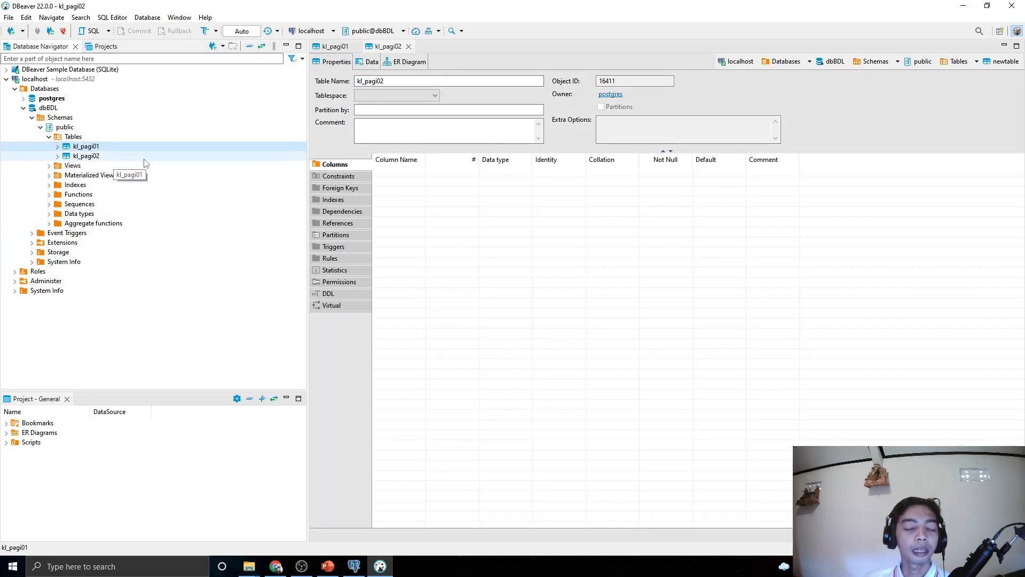
# Add a varchar column named id_mhs through kl_pagi01's Columns folder
pyautogui.click(57, 148)
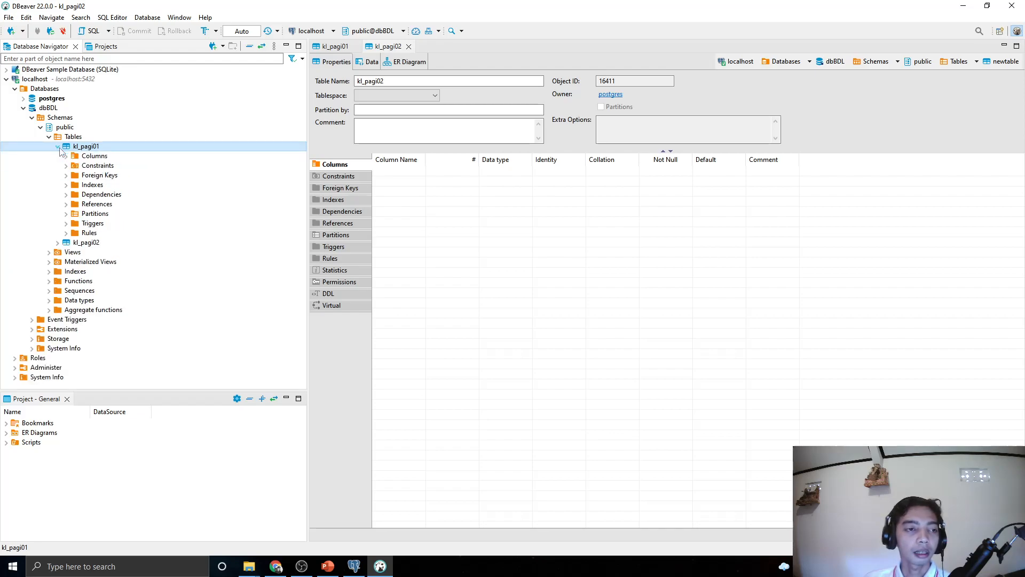
pyautogui.click(78, 157)
pyautogui.doubleClick(78, 157)
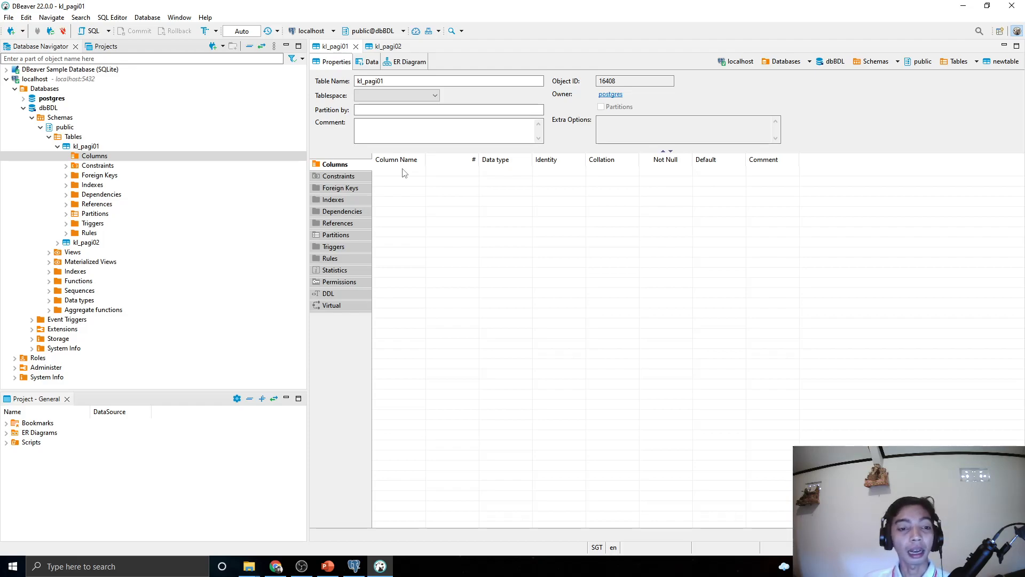
pyautogui.rightClick(83, 160)
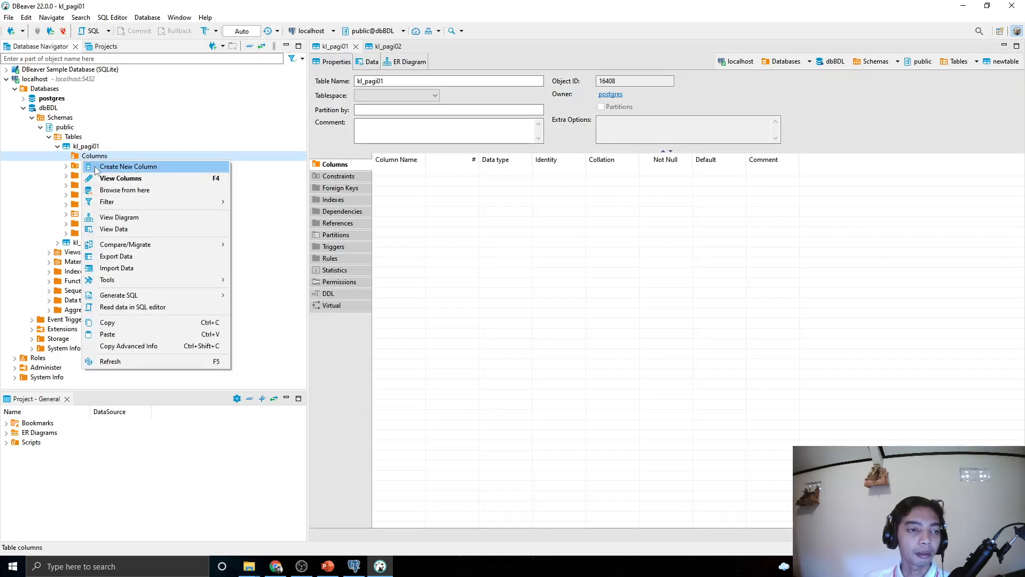
pyautogui.click(94, 165)
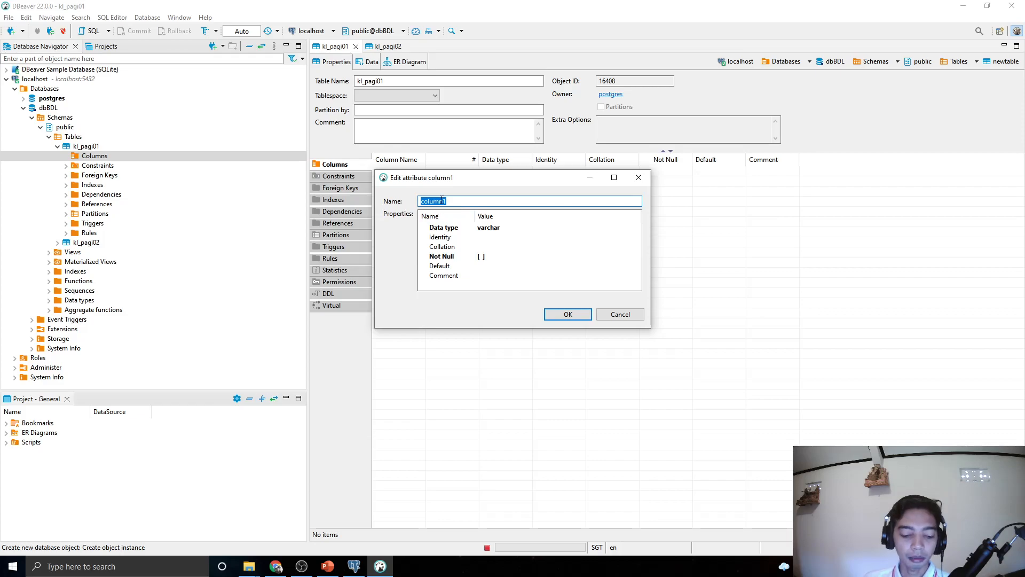
pyautogui.write('id')
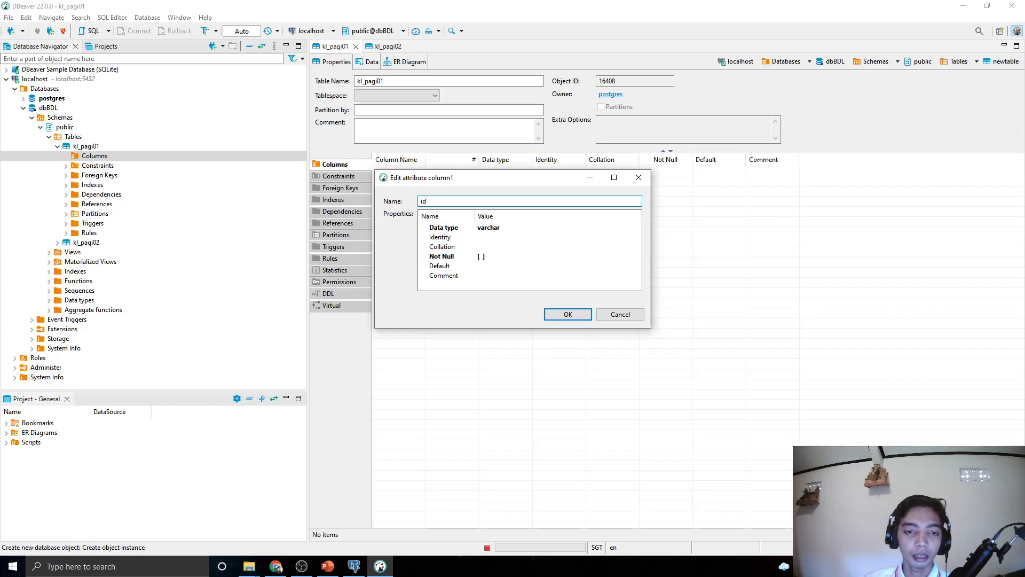
pyautogui.write('_k')
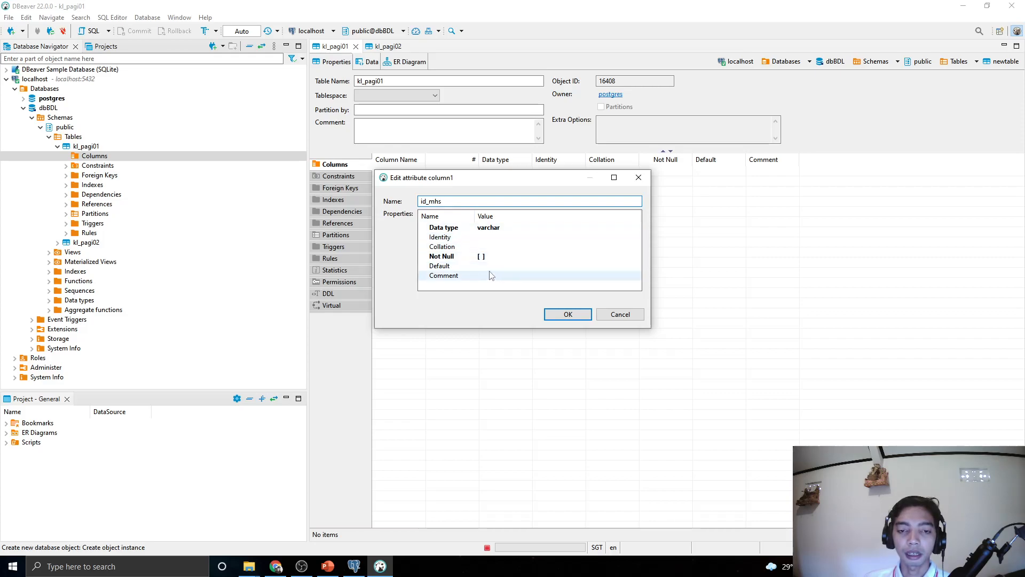
pyautogui.click(561, 316)
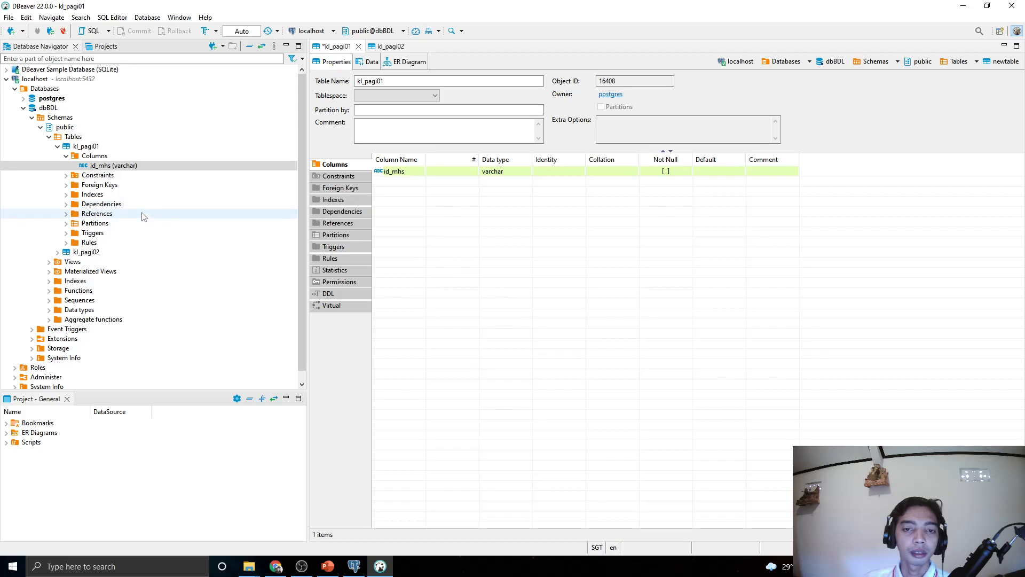
# Add the varchar column nama_mhs to kl_pagi01
pyautogui.rightClick(98, 155)
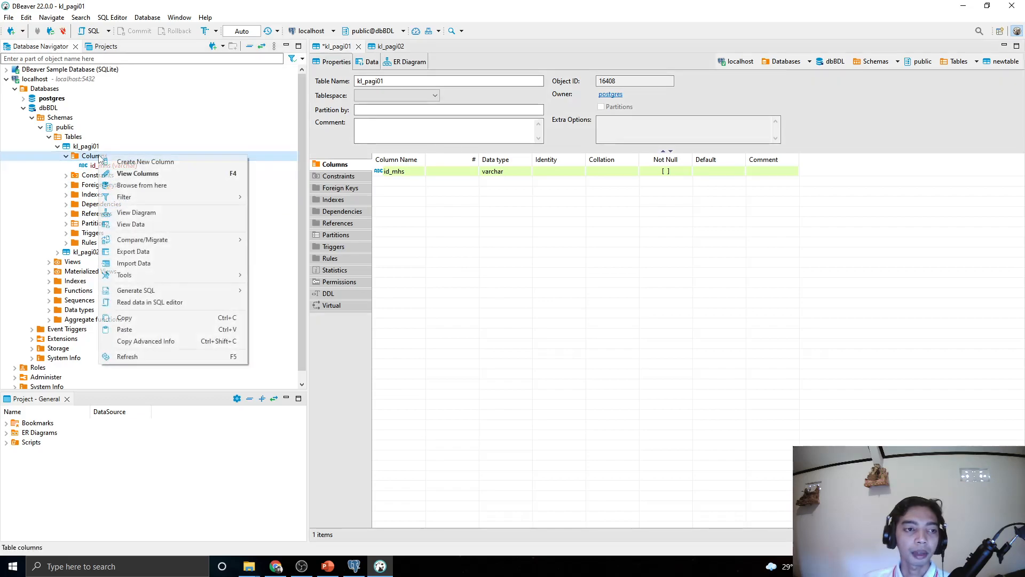
pyautogui.click(129, 162)
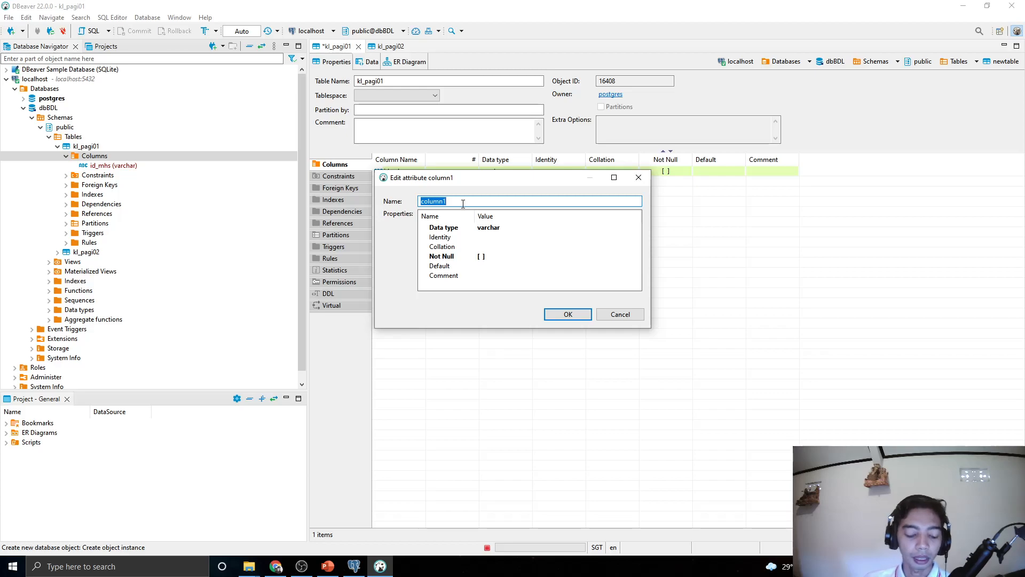
pyautogui.write('na')
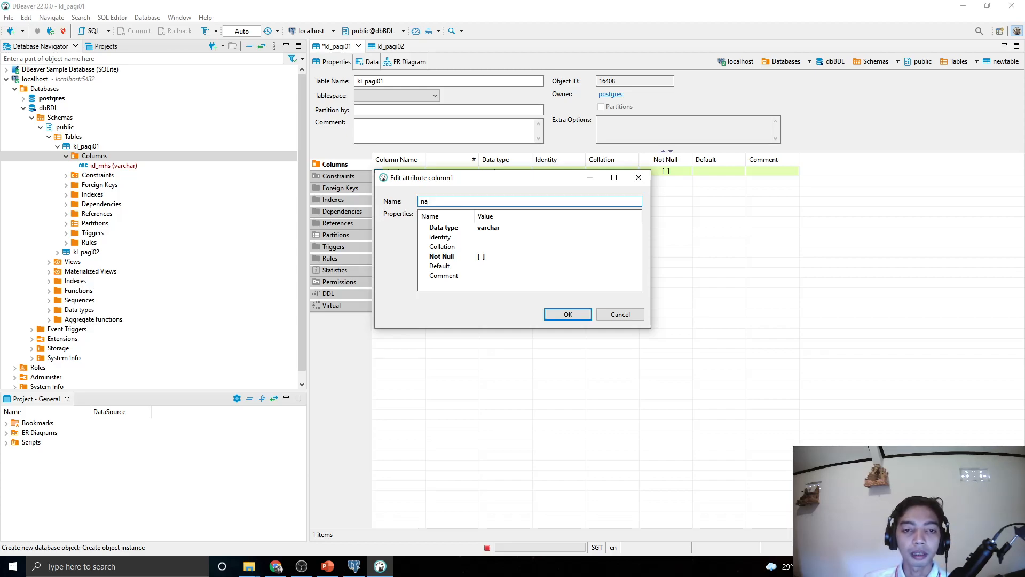
pyautogui.write('mamhs')
pyautogui.click(437, 203)
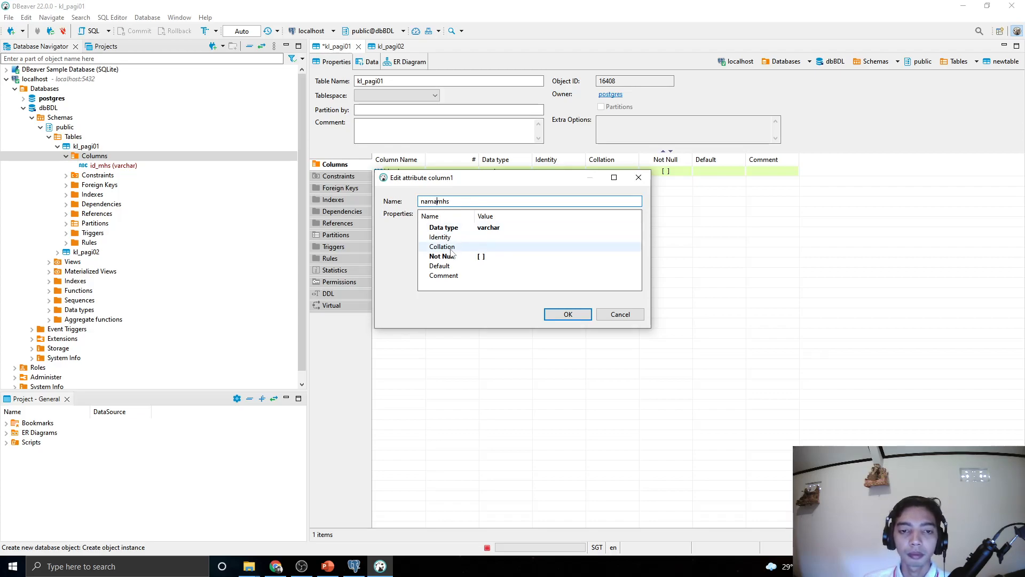
pyautogui.write('_')
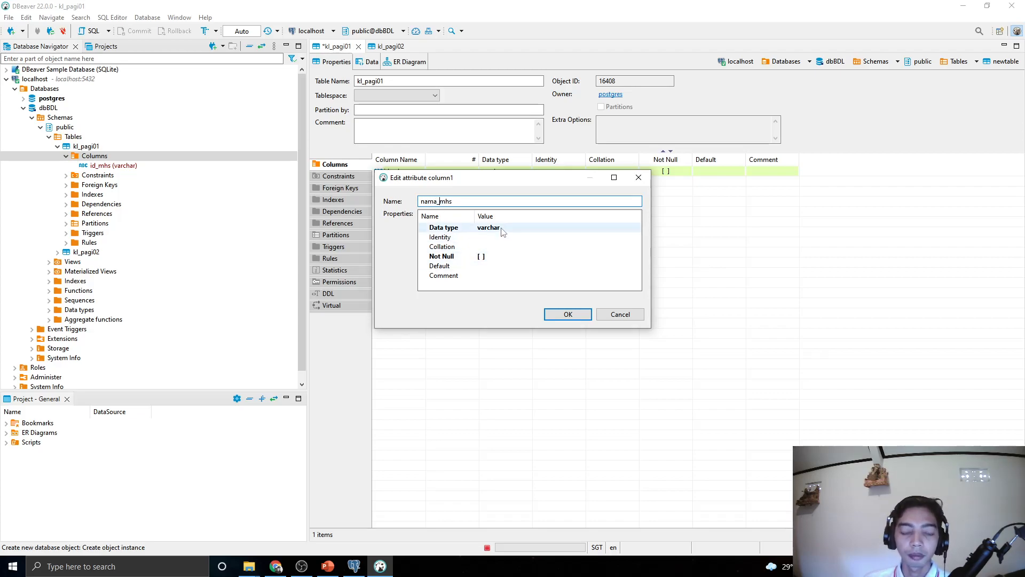
pyautogui.click(568, 315)
# Add the nim column, keeping its type as varchar
pyautogui.rightClick(92, 155)
pyautogui.click(116, 159)
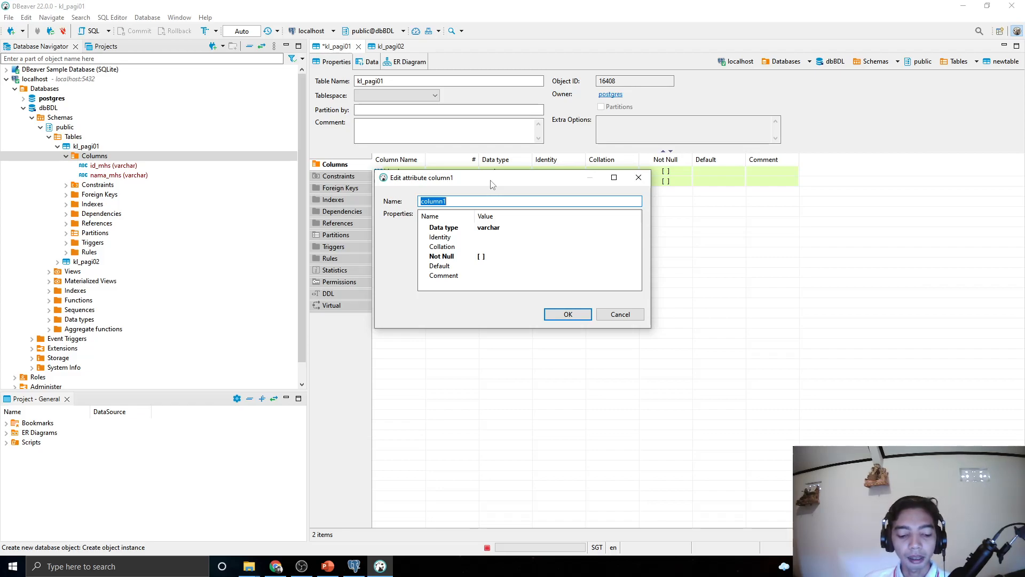
pyautogui.write('nim')
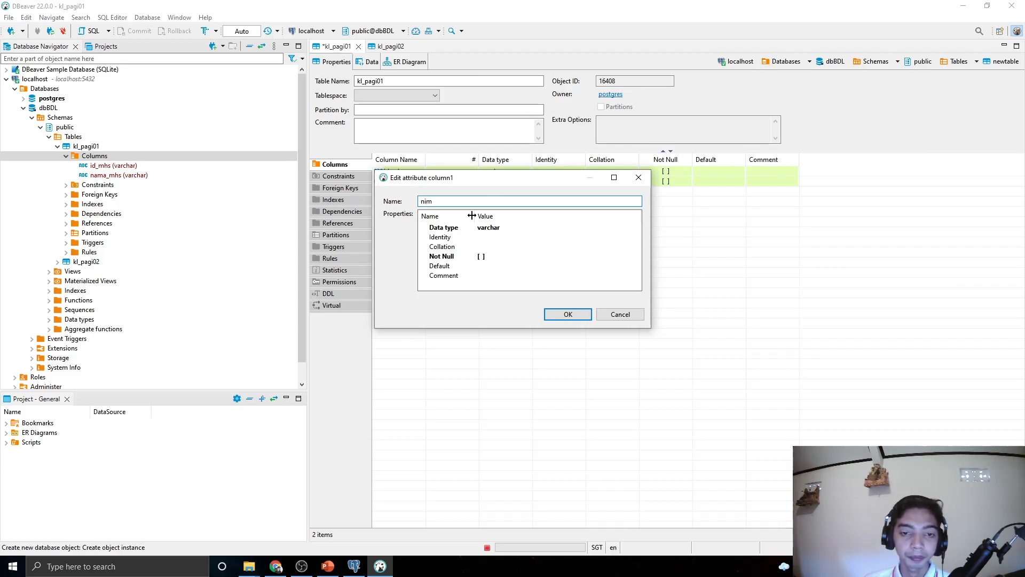
pyautogui.click(502, 229)
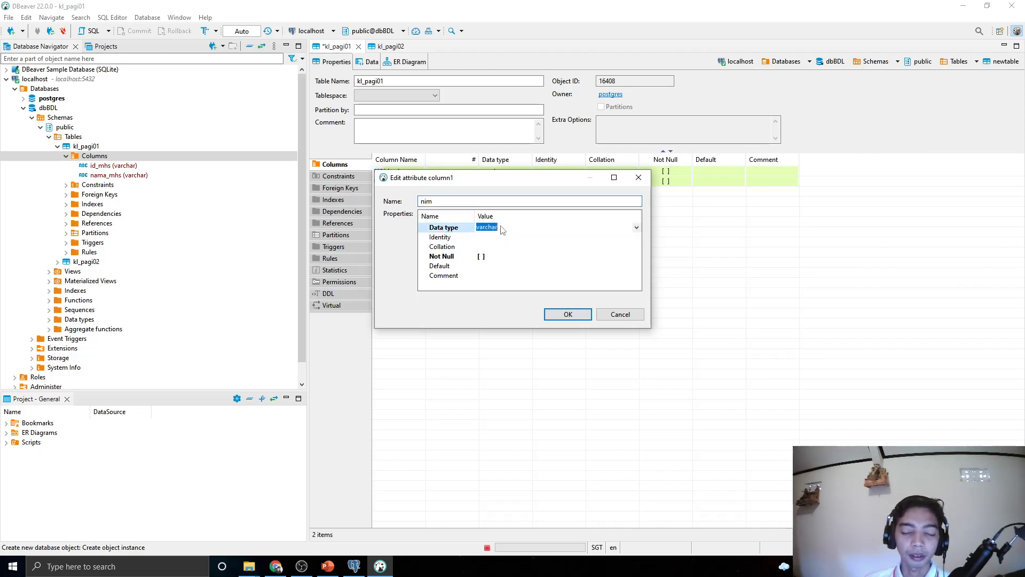
pyautogui.click(637, 228)
pyautogui.scroll(-7, 518, 287)
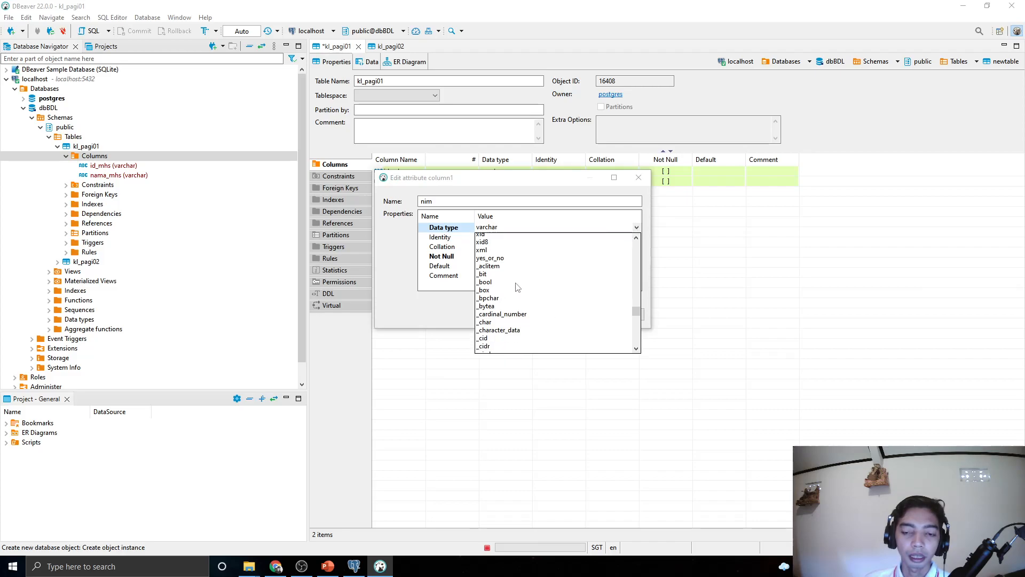
pyautogui.moveTo(637, 322); pyautogui.dragTo(635, 301)
pyautogui.click(428, 301)
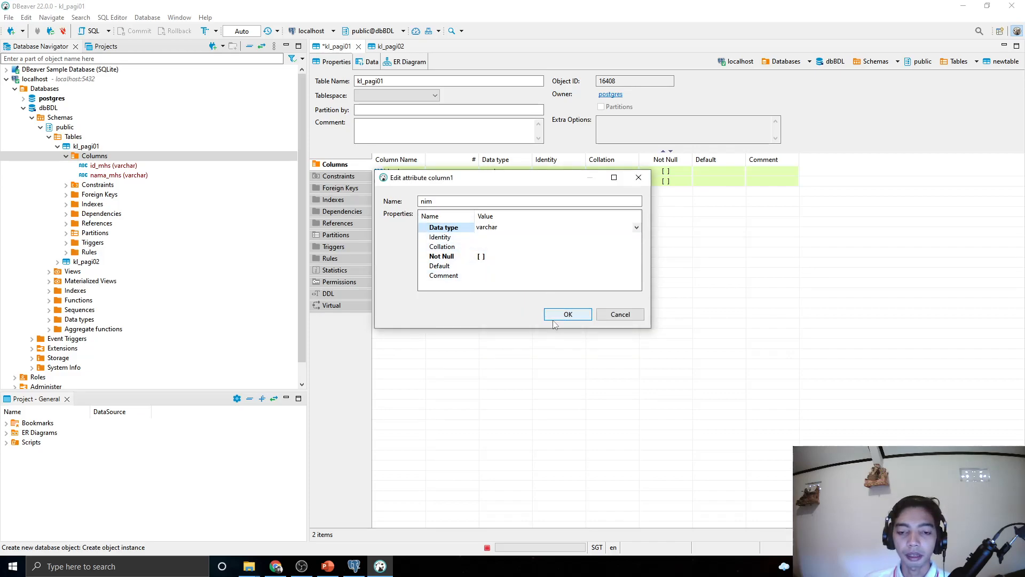
pyautogui.click(567, 314)
pyautogui.click(93, 156)
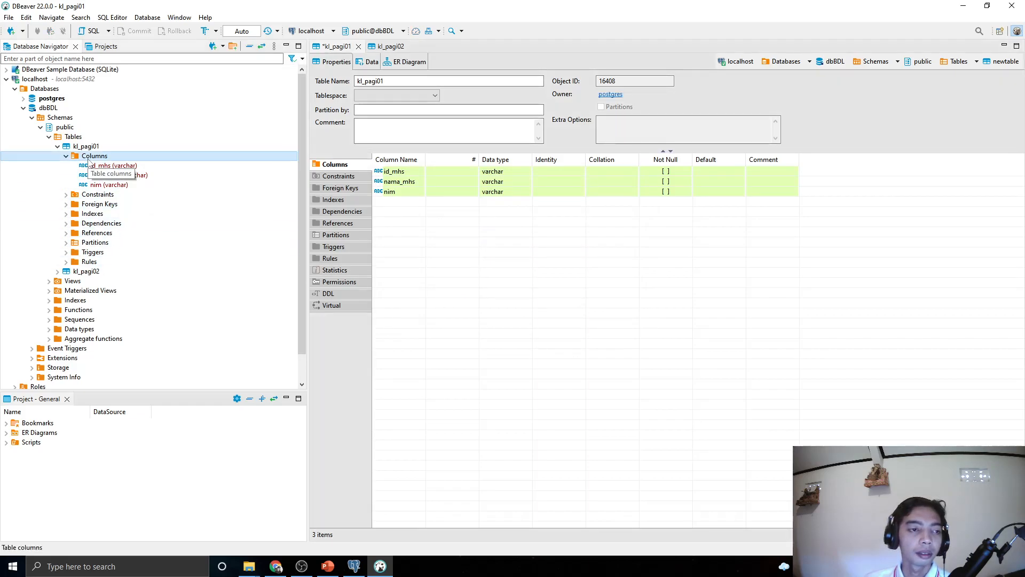
# Start a fourth column for kl_pagi01 and browse the data type list
pyautogui.rightClick(90, 158)
pyautogui.click(117, 167)
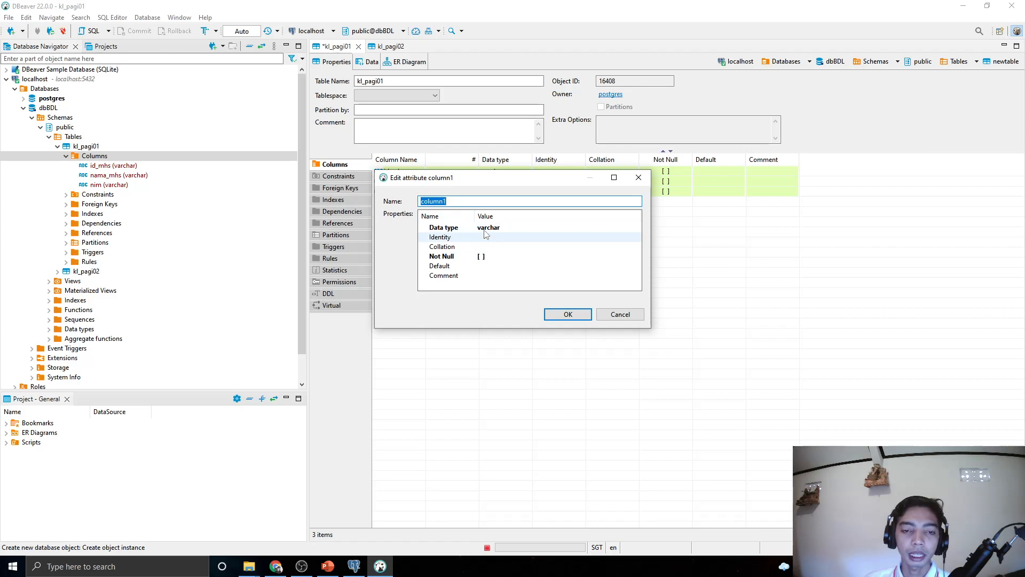
pyautogui.click(501, 230)
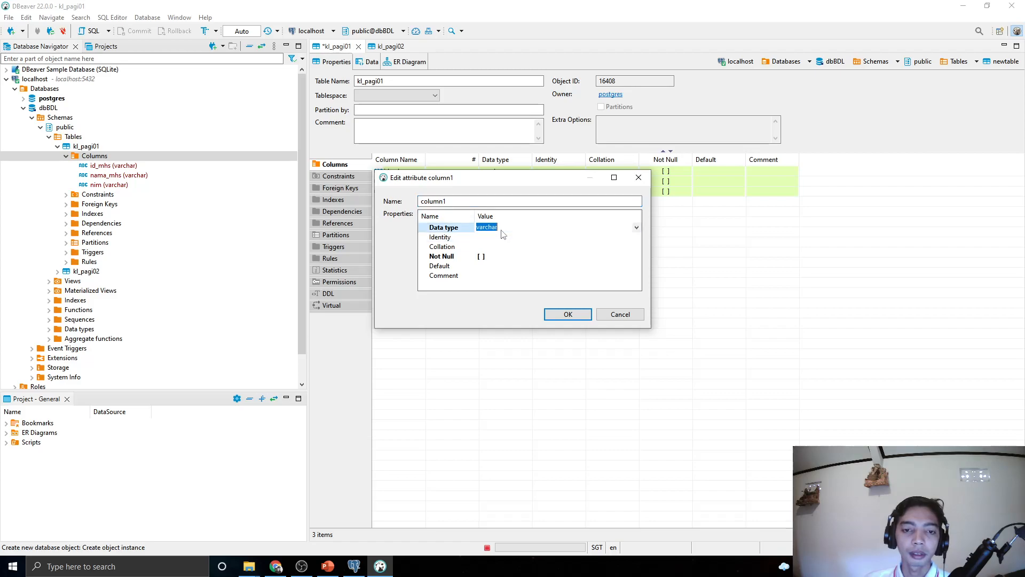
pyautogui.click(637, 228)
pyautogui.scroll(-15, 581, 288)
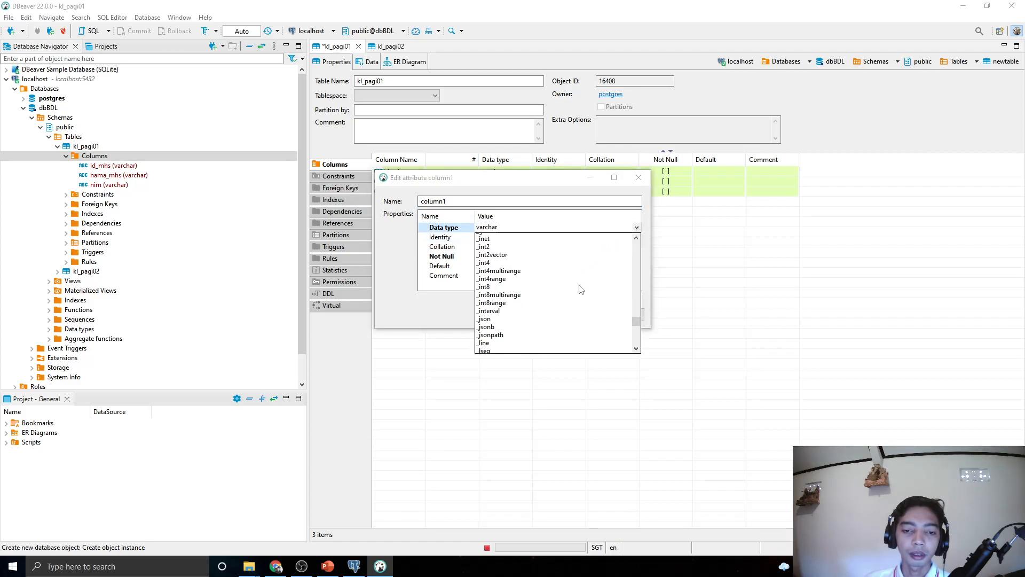
pyautogui.scroll(6, 581, 289)
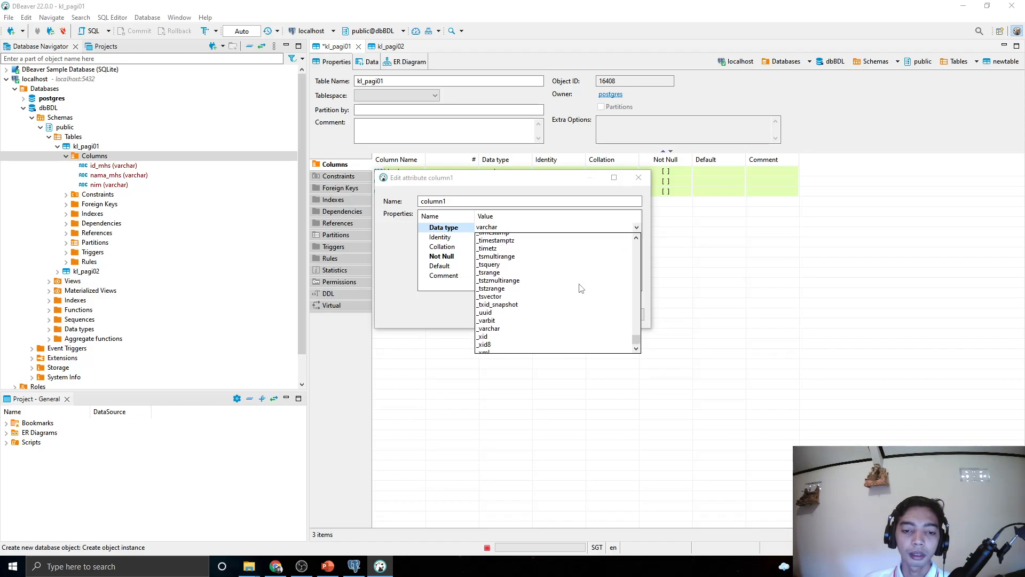
pyautogui.scroll(-15, 580, 288)
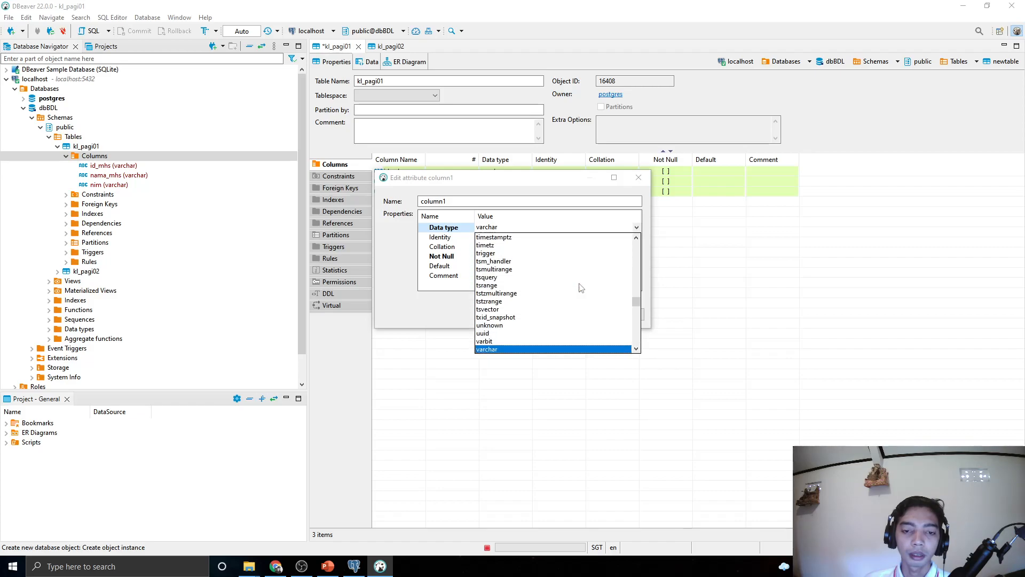
pyautogui.click(435, 201)
# Name the new column Nilai with data type int and confirm it
pyautogui.doubleClick(435, 200)
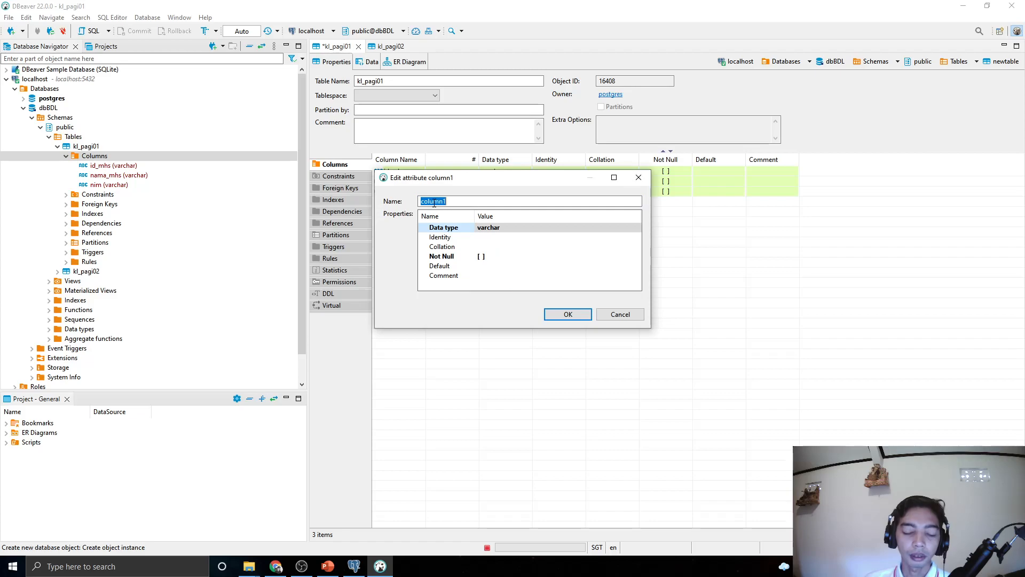
pyautogui.write('Nilai')
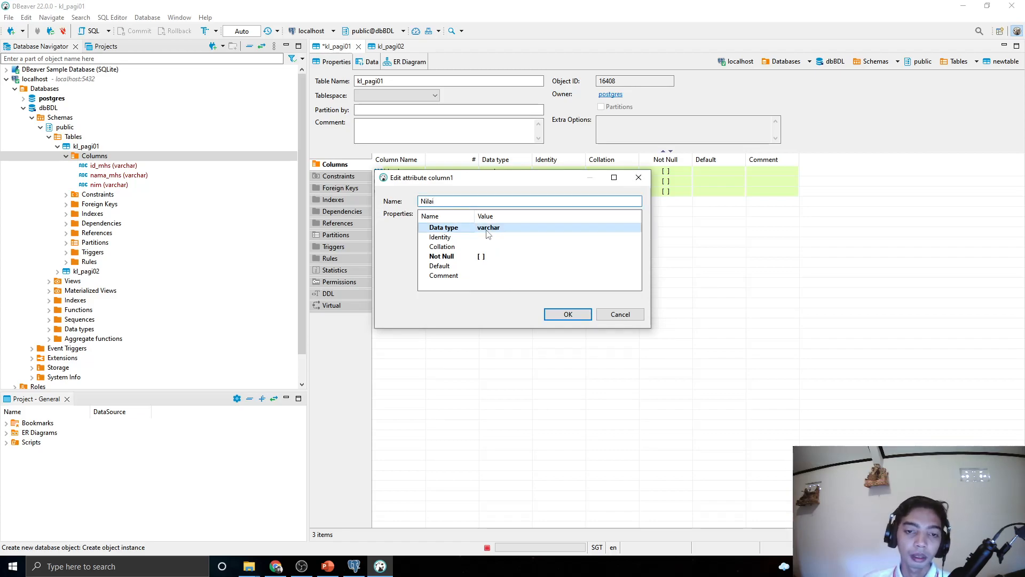
pyautogui.click(510, 227)
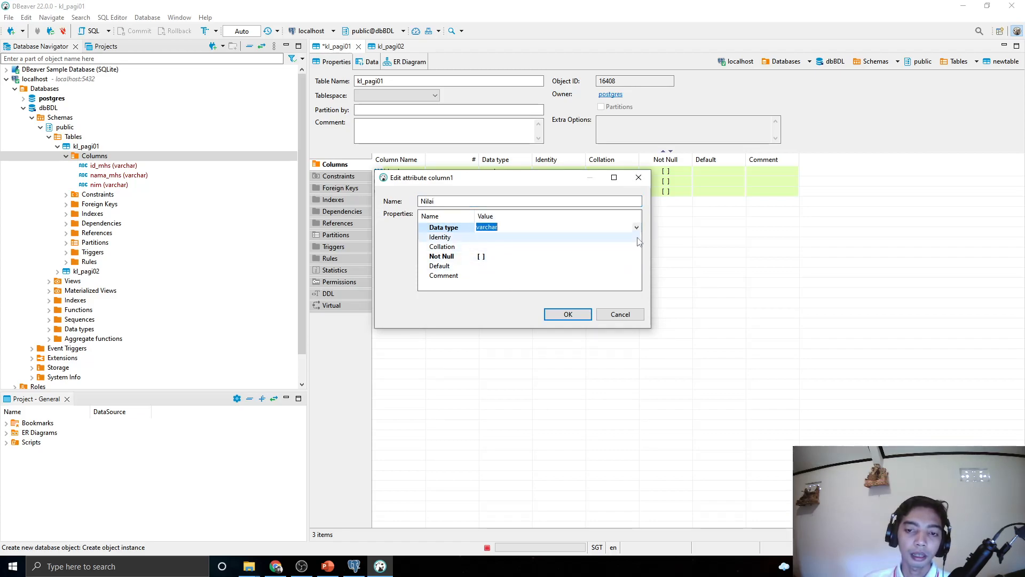
pyautogui.write('int')
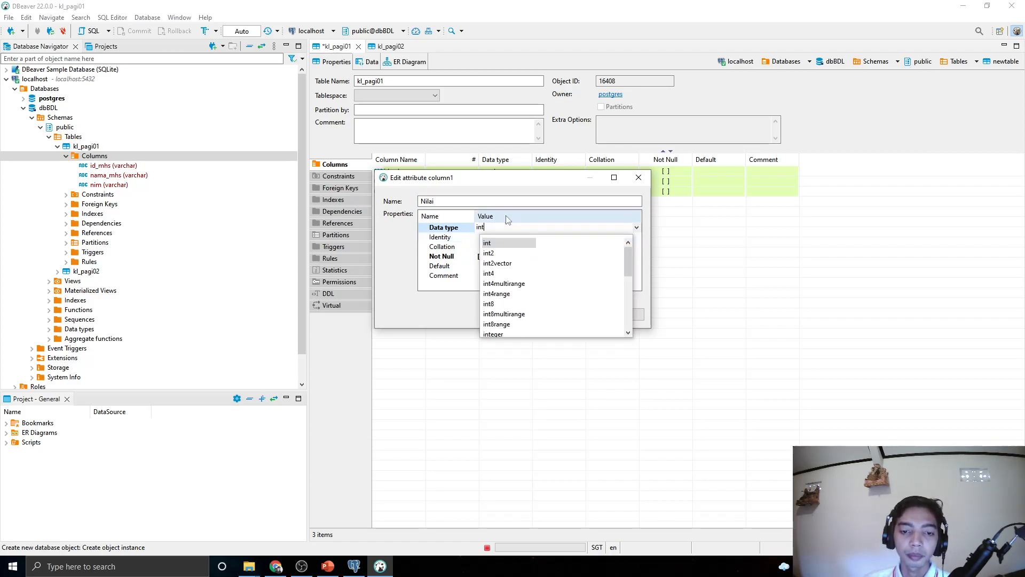
pyautogui.click(489, 245)
pyautogui.click(552, 314)
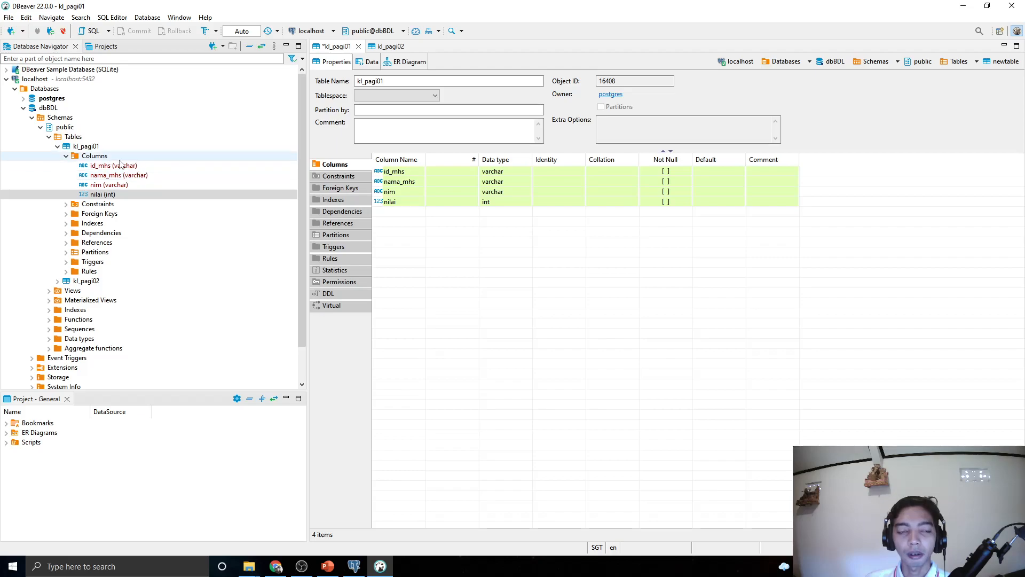
# Save kl_pagi01 and persist the ALTER TABLE changes, storing nilai as int4
pyautogui.click(9, 17)
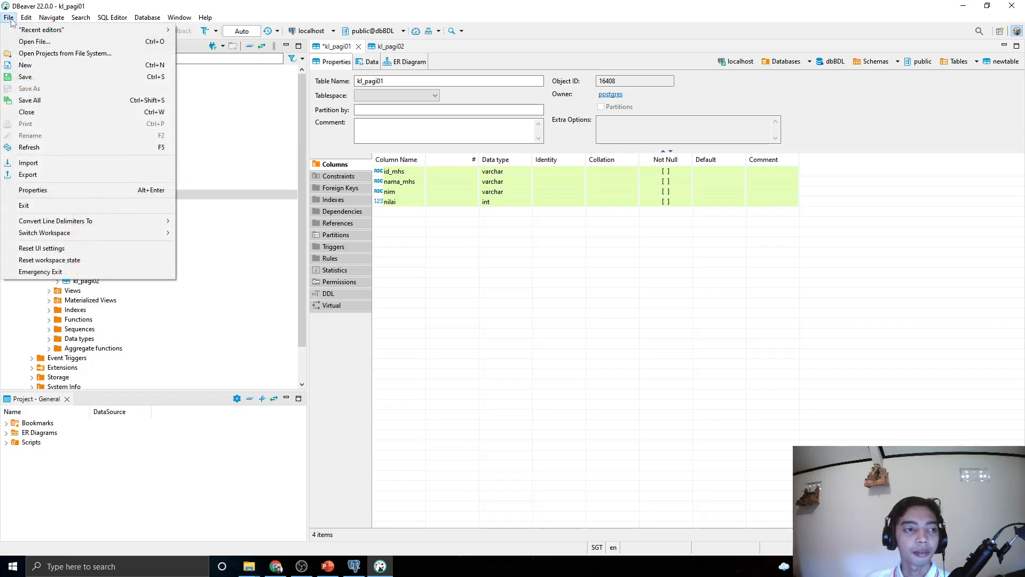
pyautogui.click(27, 76)
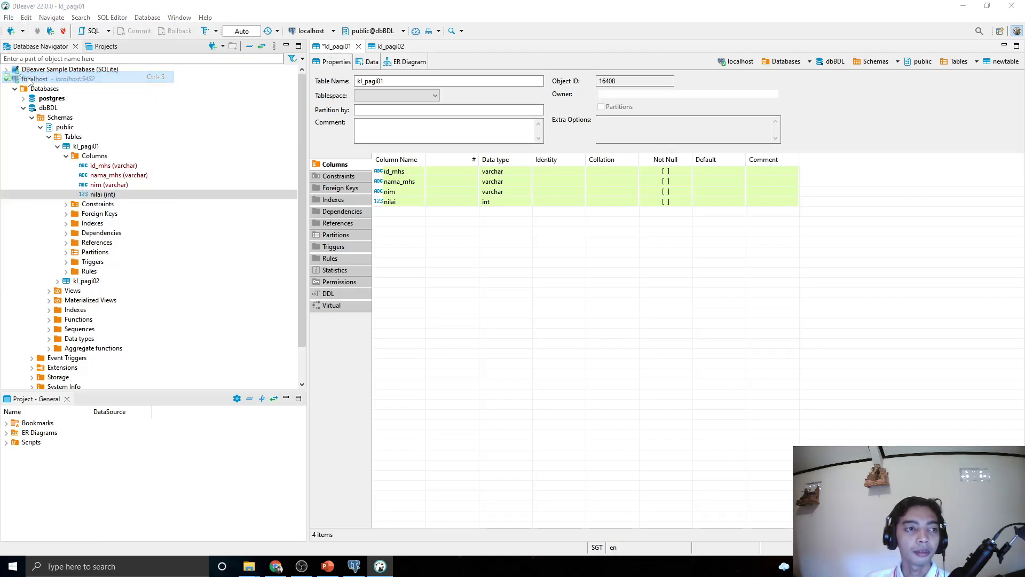
pyautogui.click(516, 351)
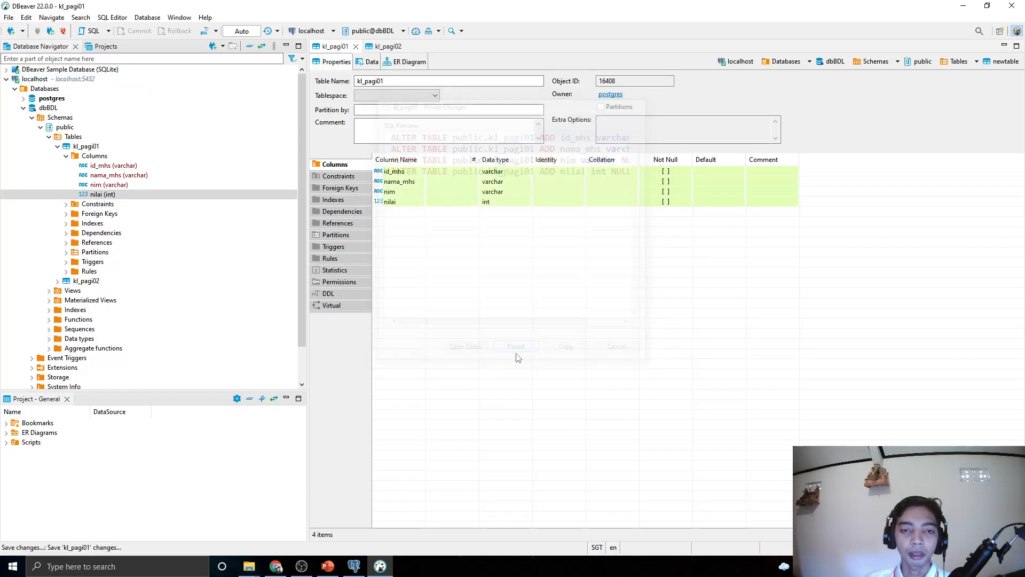
# Leave DBeaver and bring the OBS Studio window to the front
pyautogui.click(9, 18)
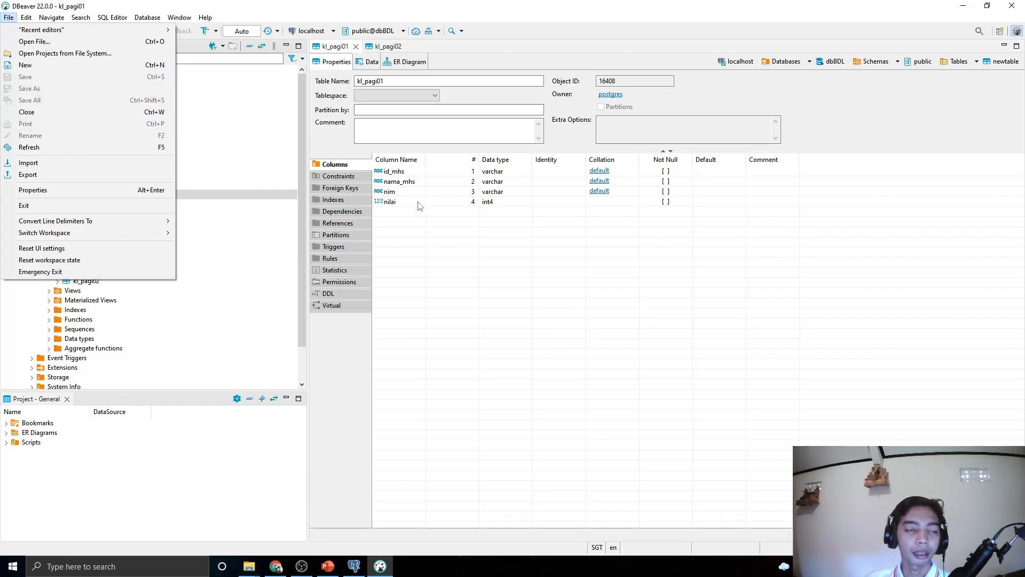
pyautogui.click(534, 220)
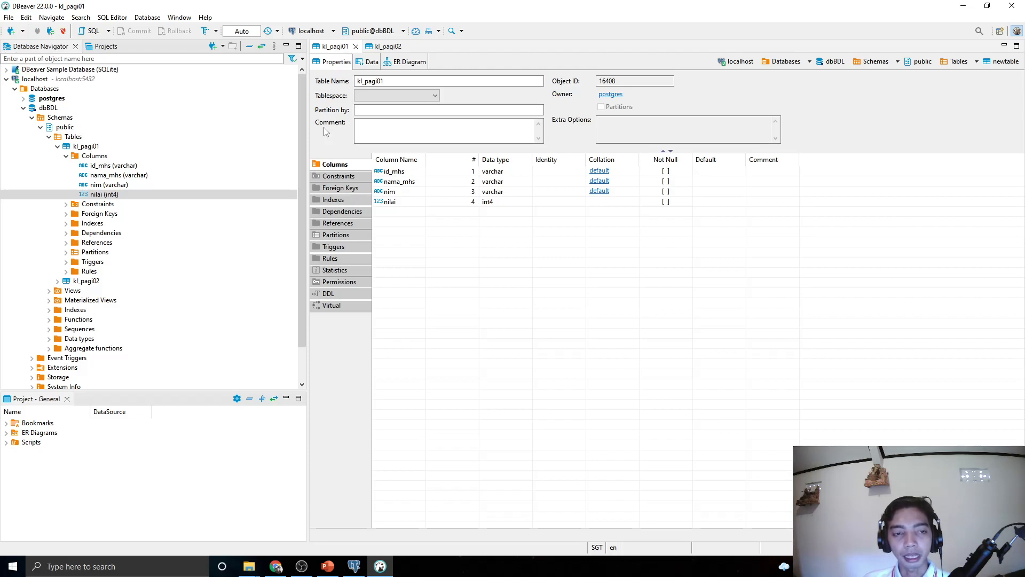
pyautogui.click(309, 569)
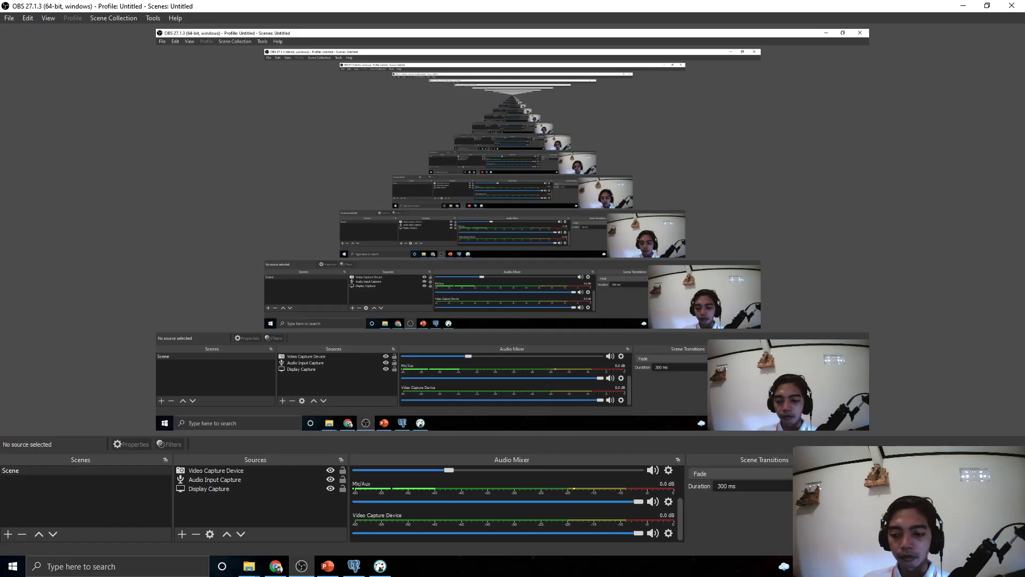